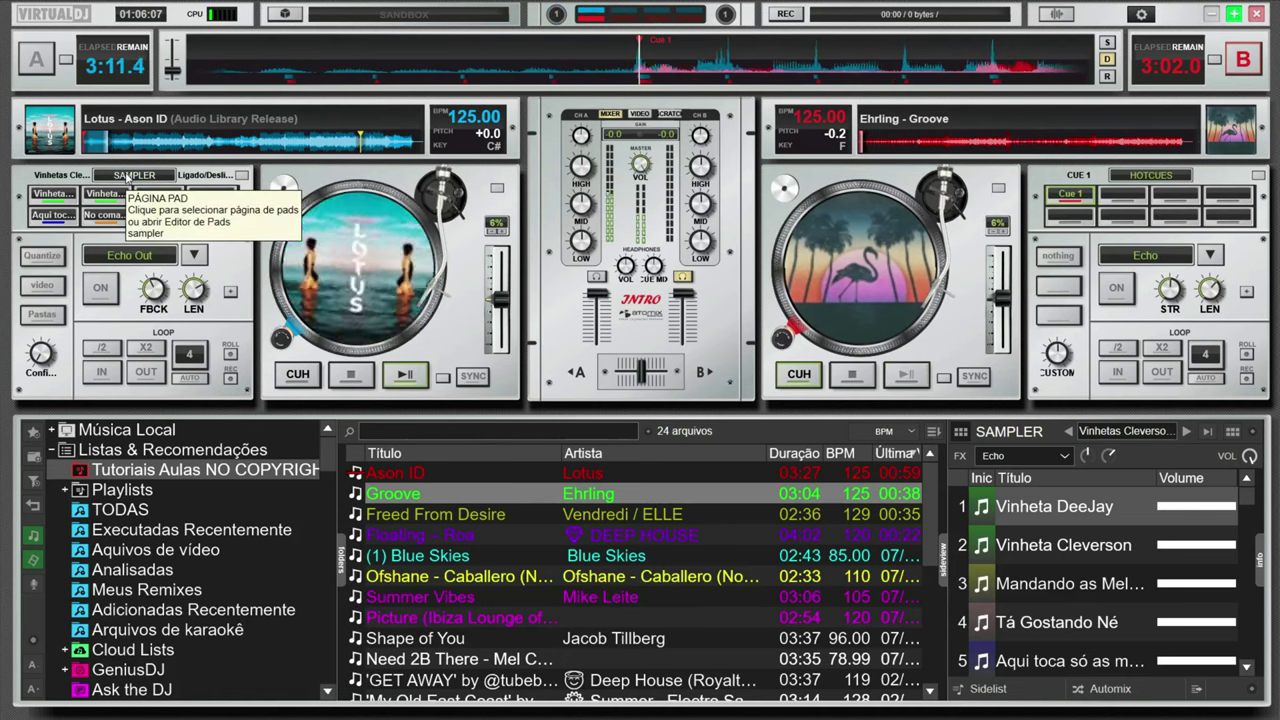
Check the pad page choices of both decks, trying sampler on deck B and returning its pads to hotcues
left_click(126, 177)
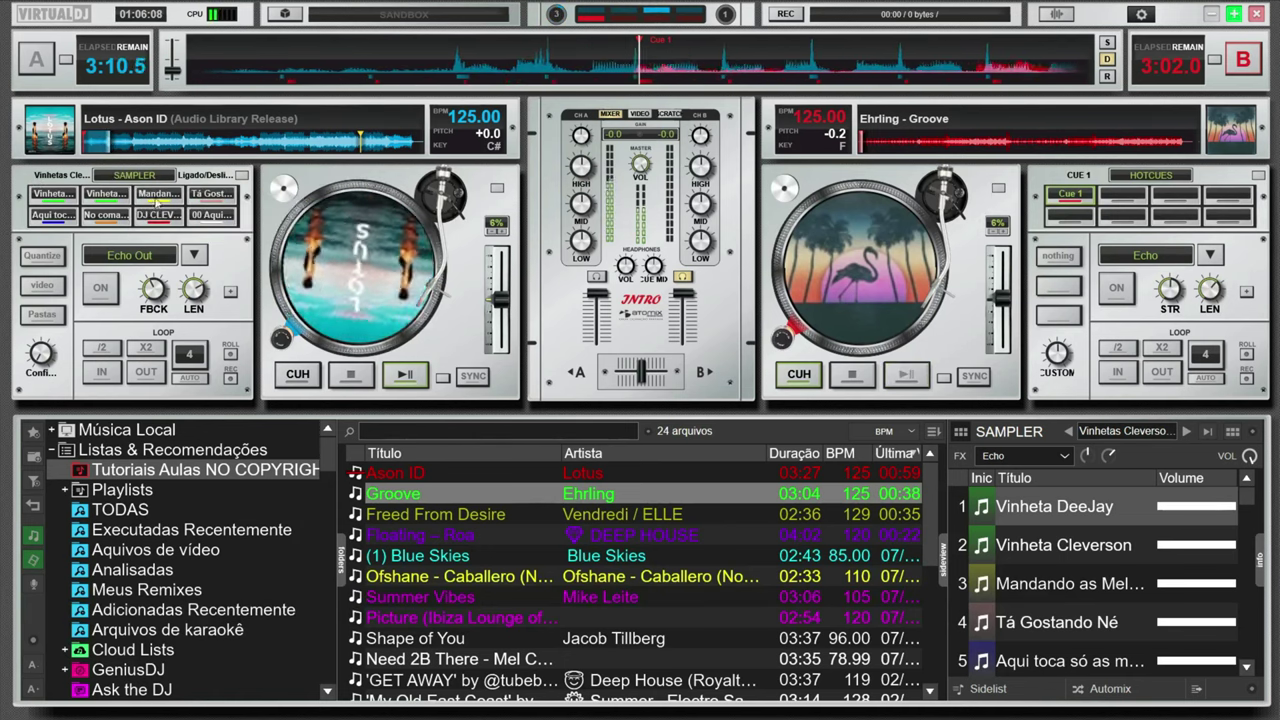
left_click(1155, 176)
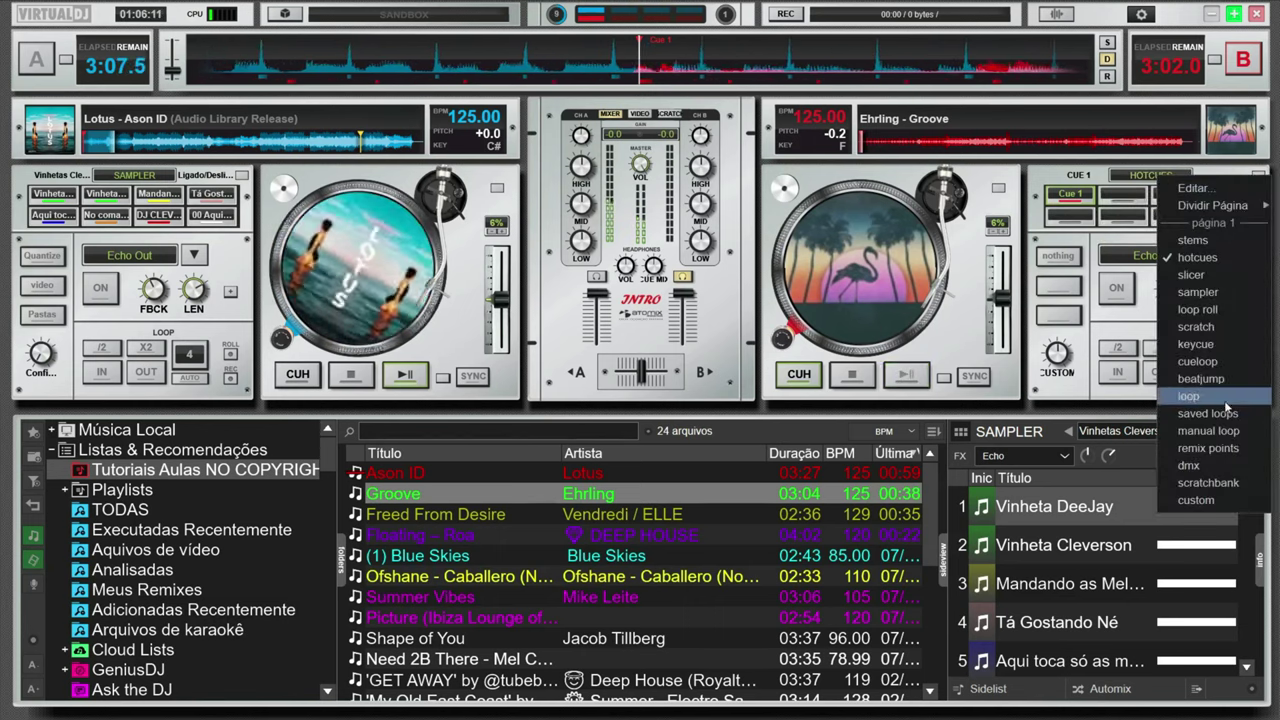
left_click(1198, 292)
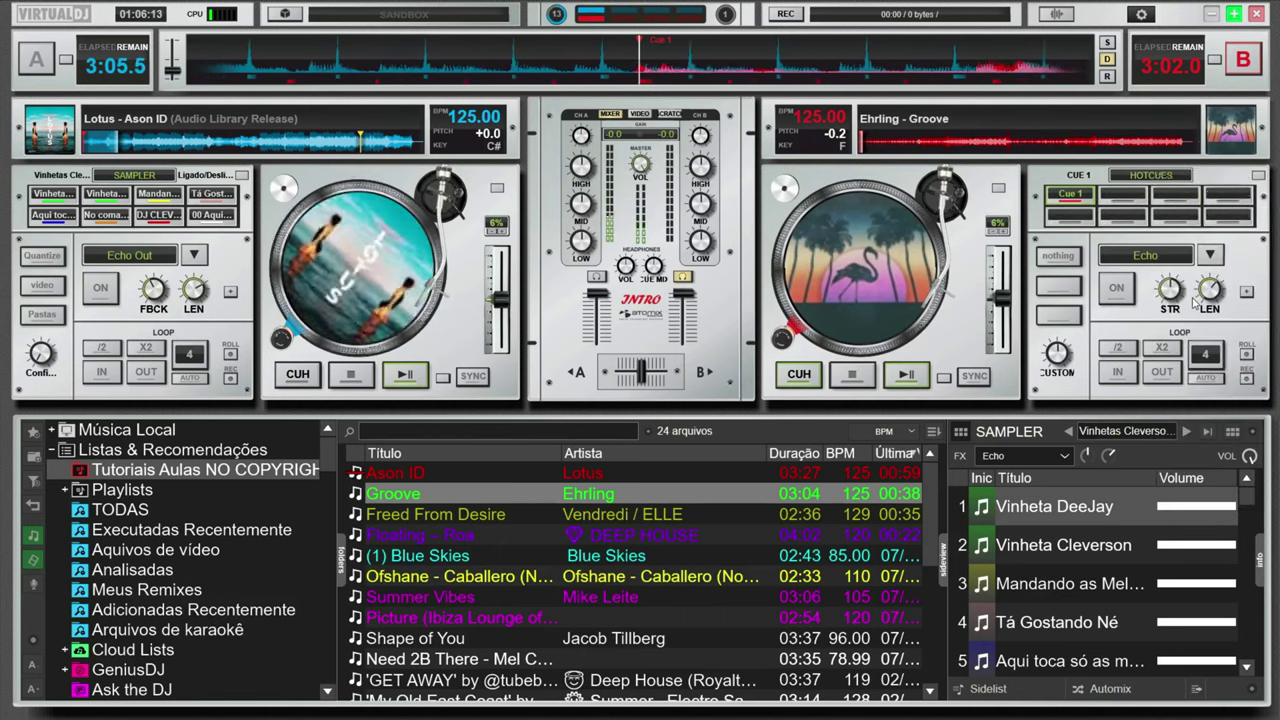
left_click(1150, 175)
left_click(1193, 258)
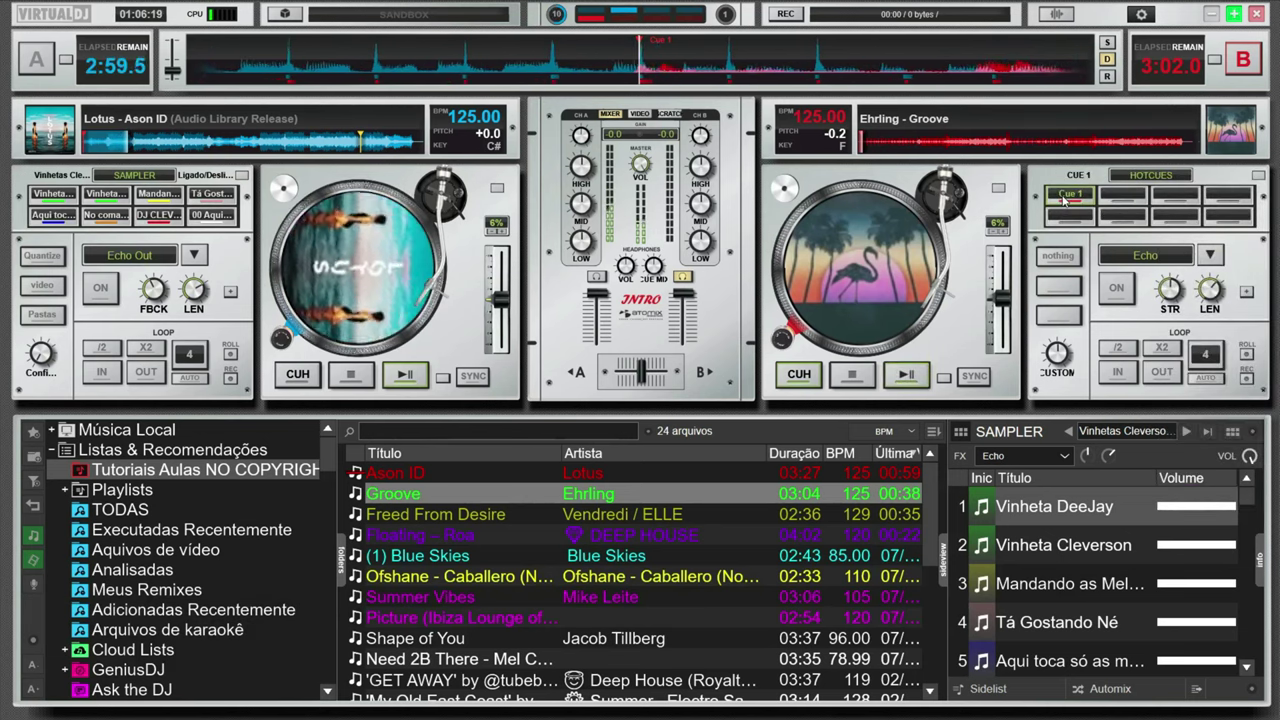
left_click(807, 381)
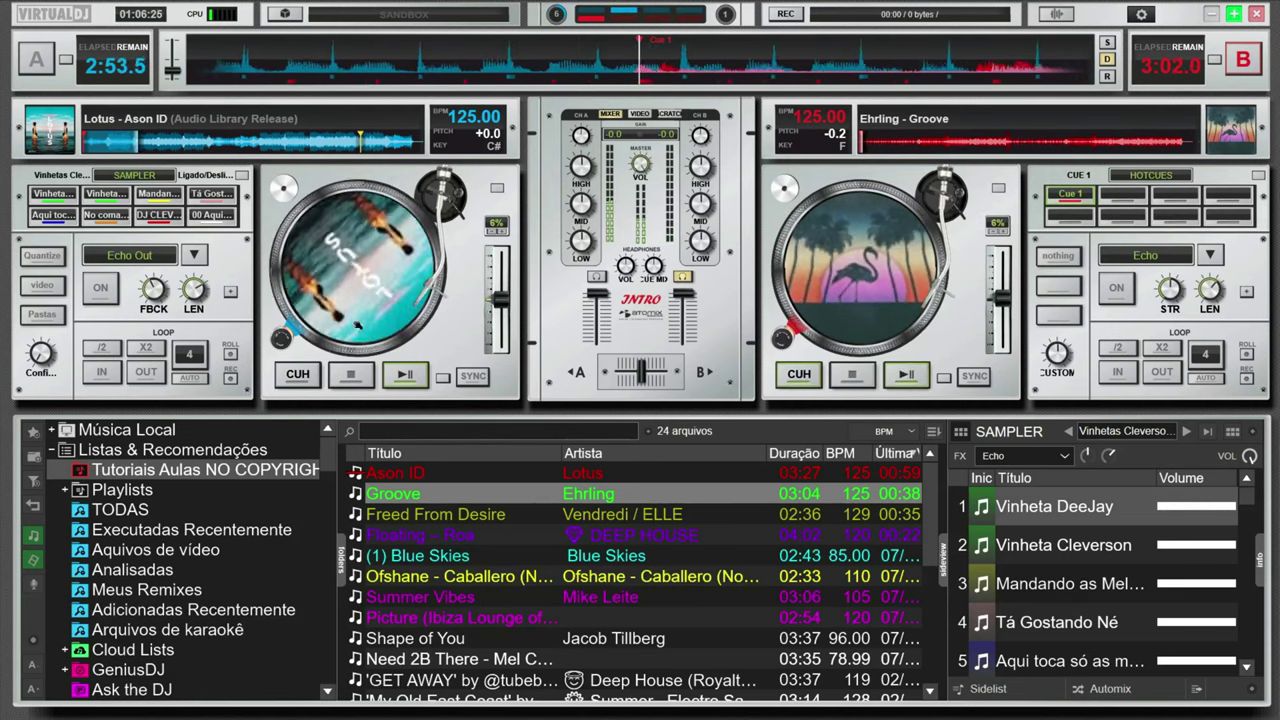
Set the cover on both platters to No Cover and show the position sticker on the vinyl
left_click(497, 190)
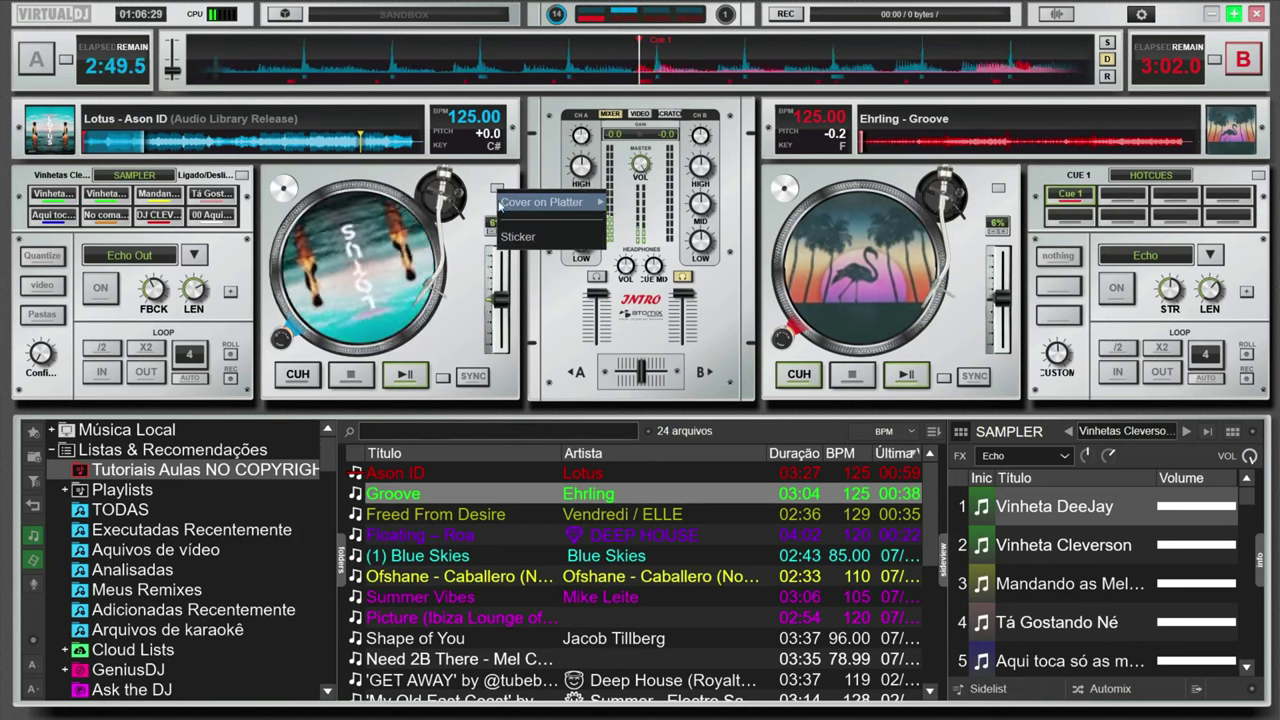
mouse_move(524, 216)
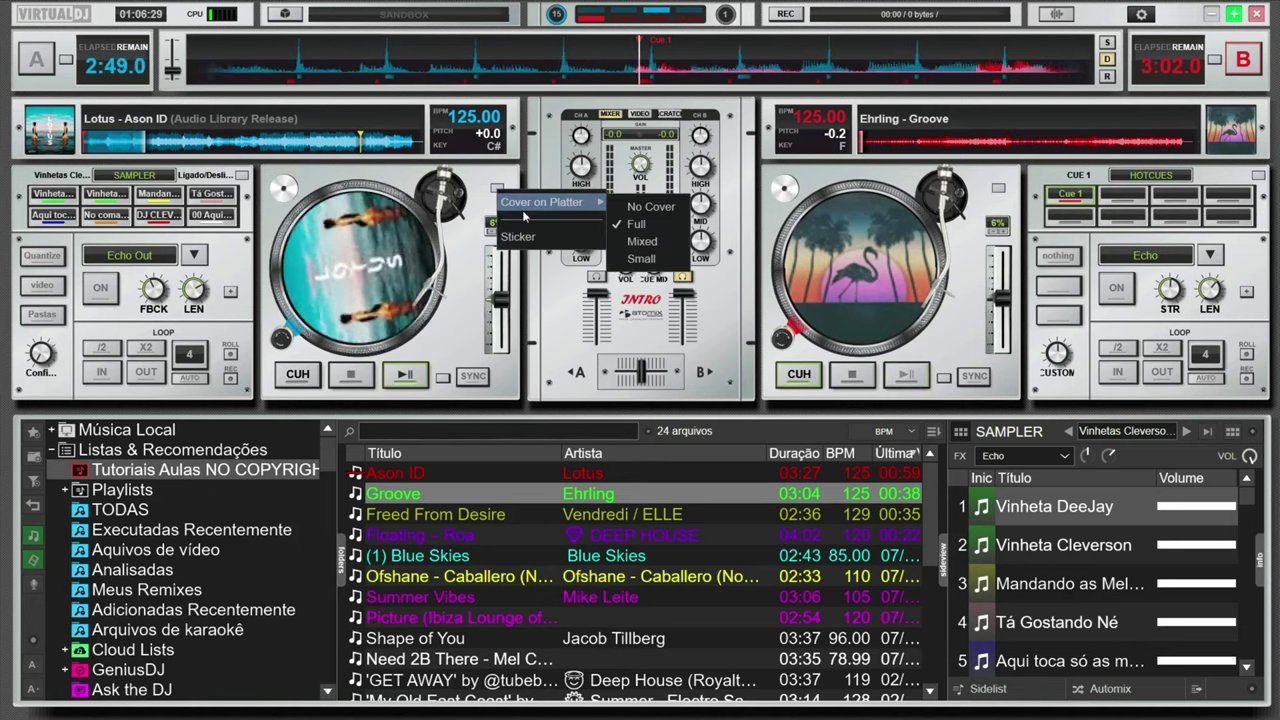
left_click(651, 207)
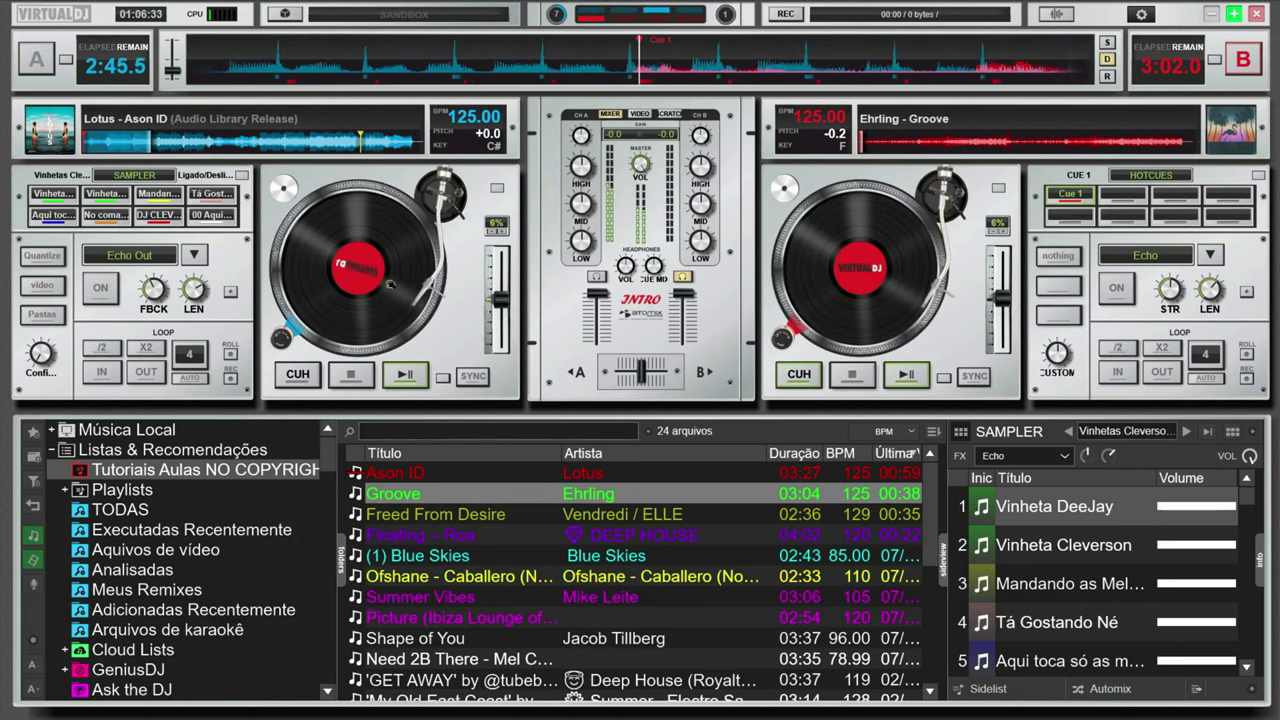
left_click(497, 189)
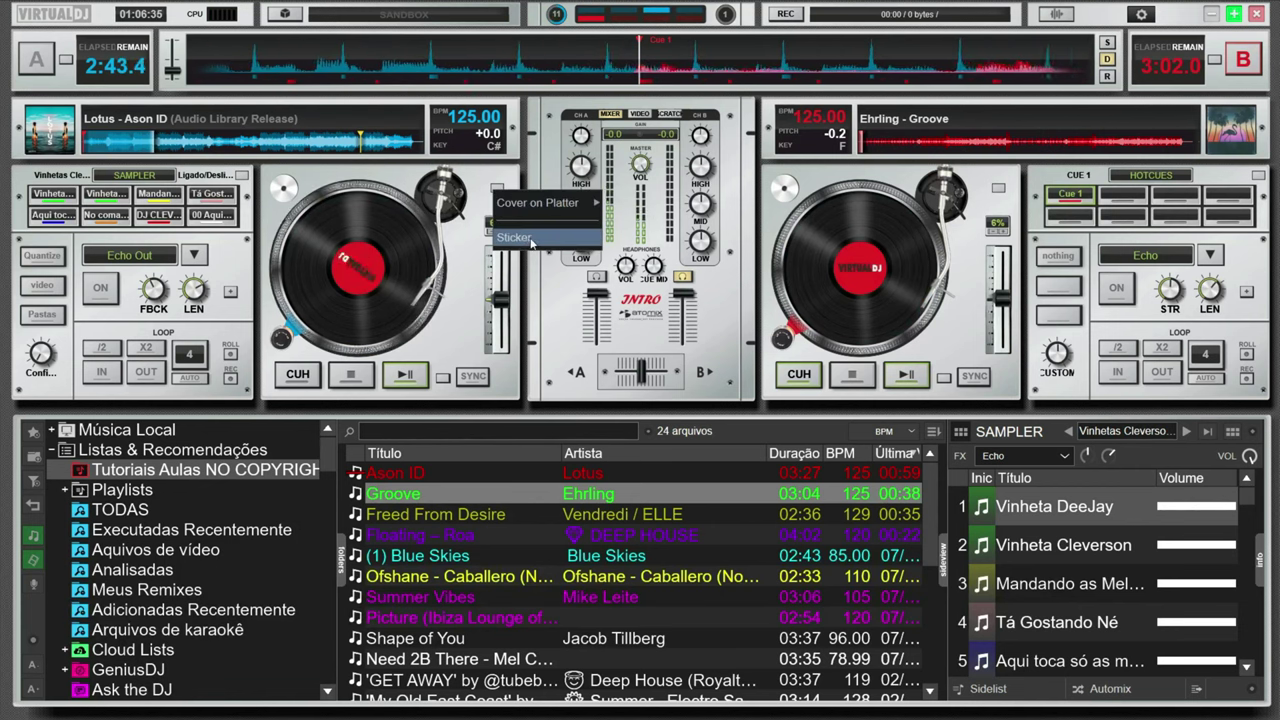
left_click(522, 239)
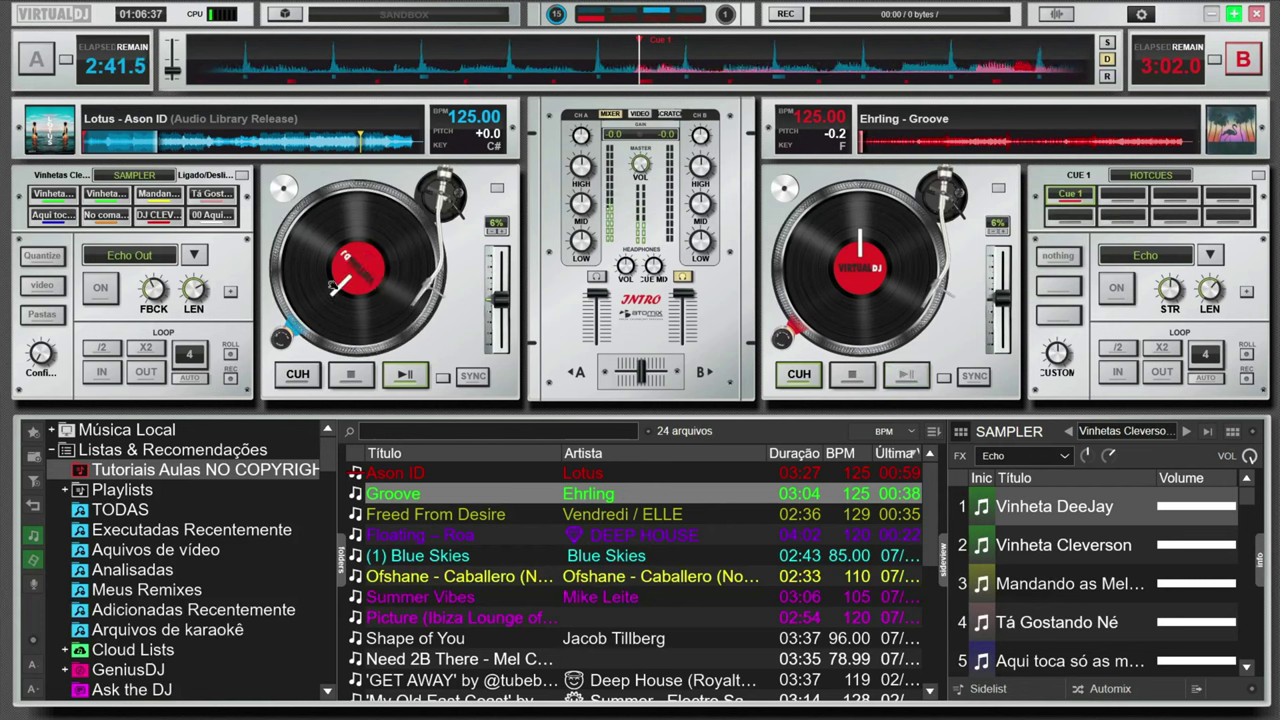
left_click_drag(853, 248, 790, 250)
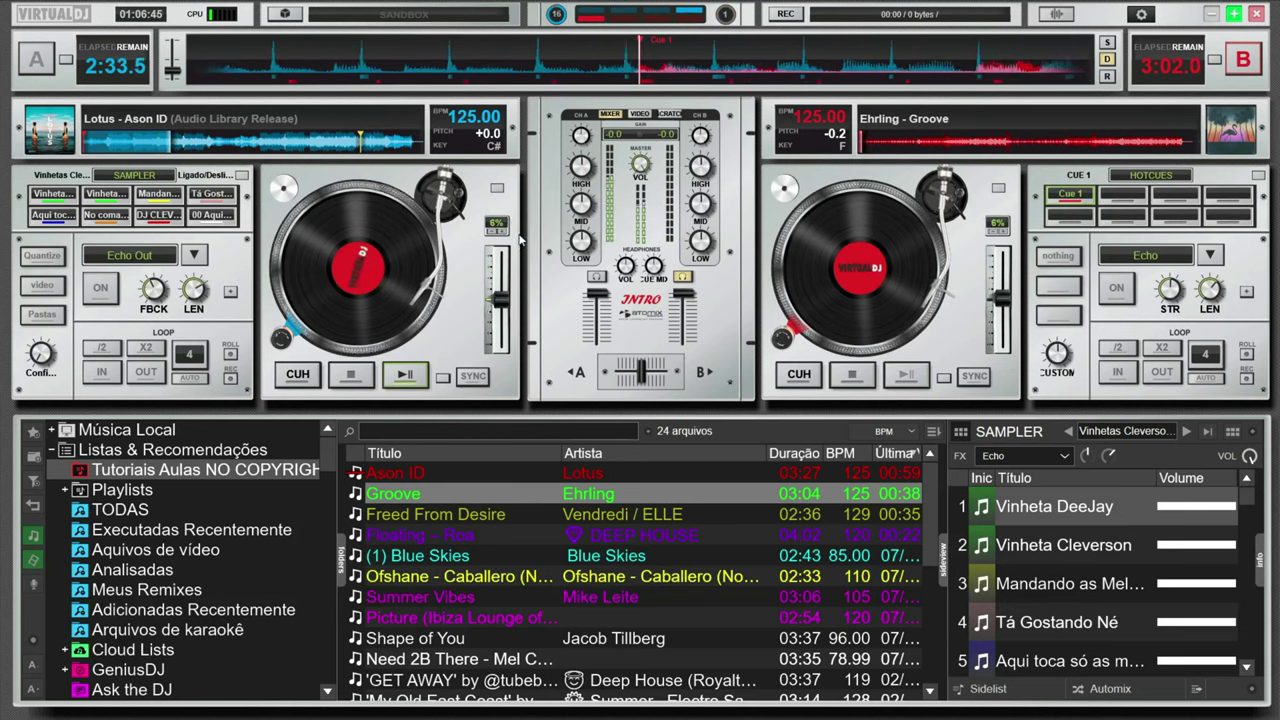
Set the cover on both platters to Mixed
left_click(497, 188)
mouse_move(536, 202)
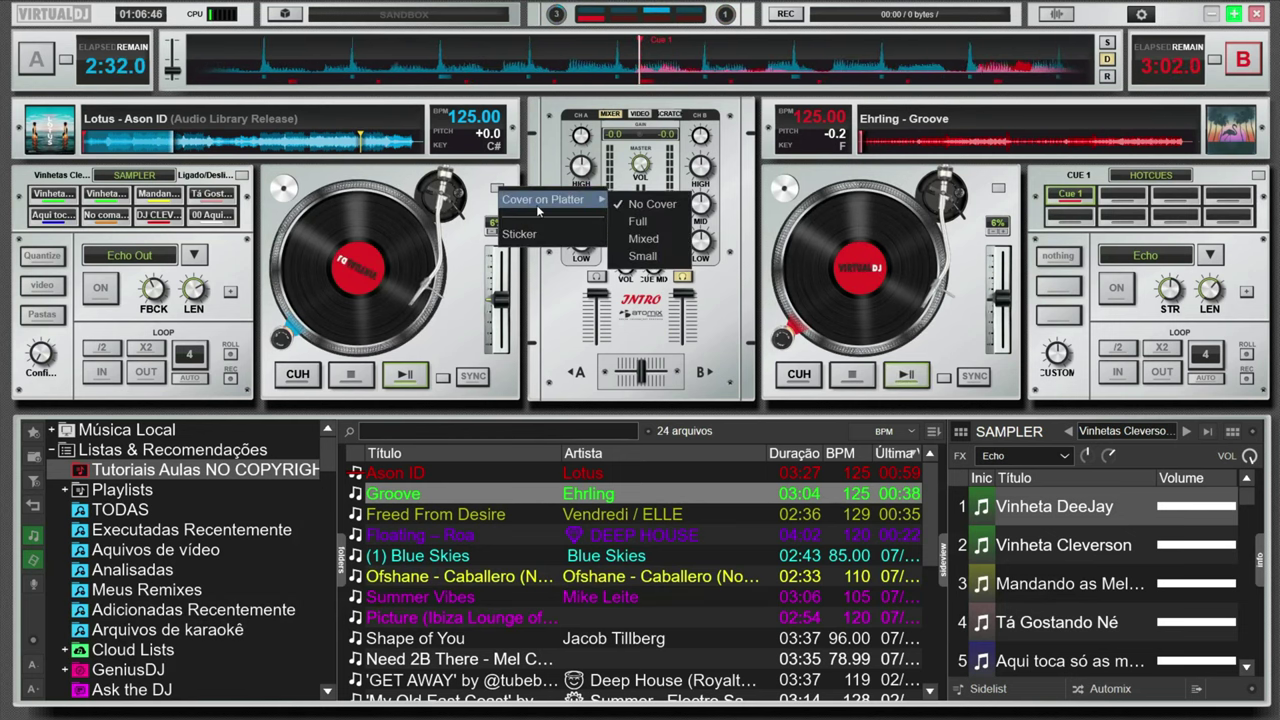
left_click(645, 238)
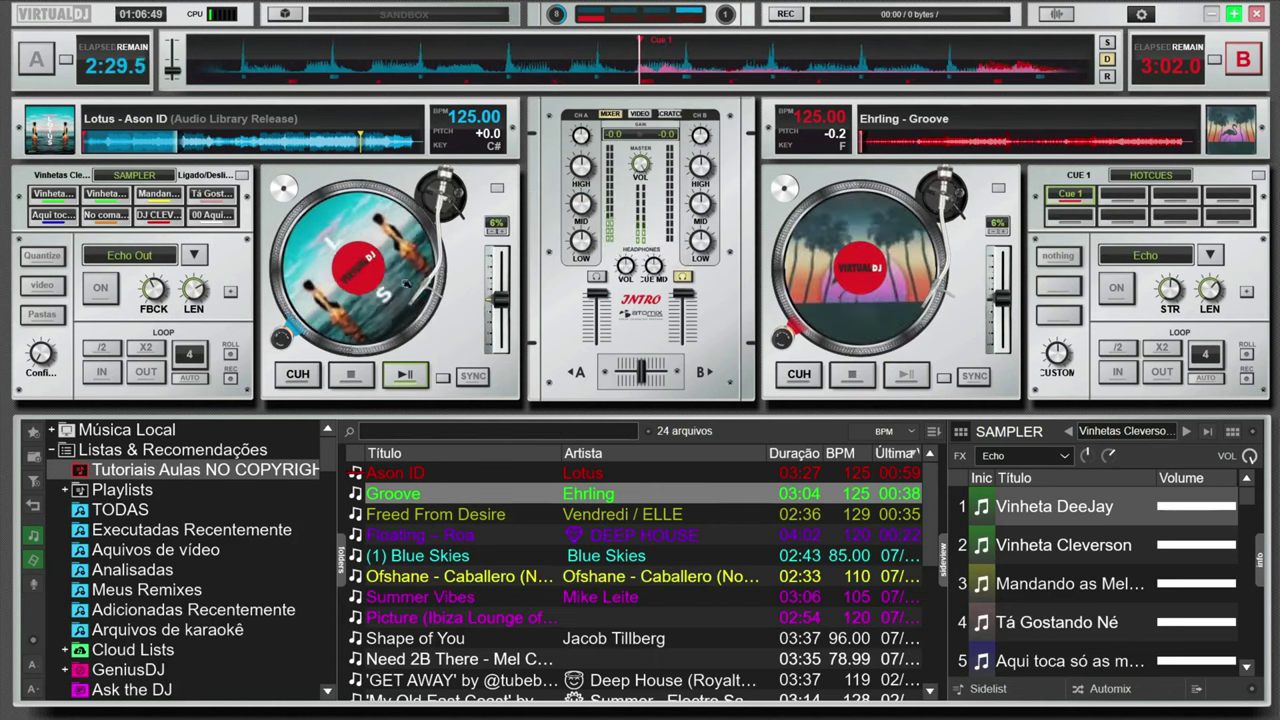
Set the cover on both platters to Small and nudge deck B's platter slightly
left_click(500, 190)
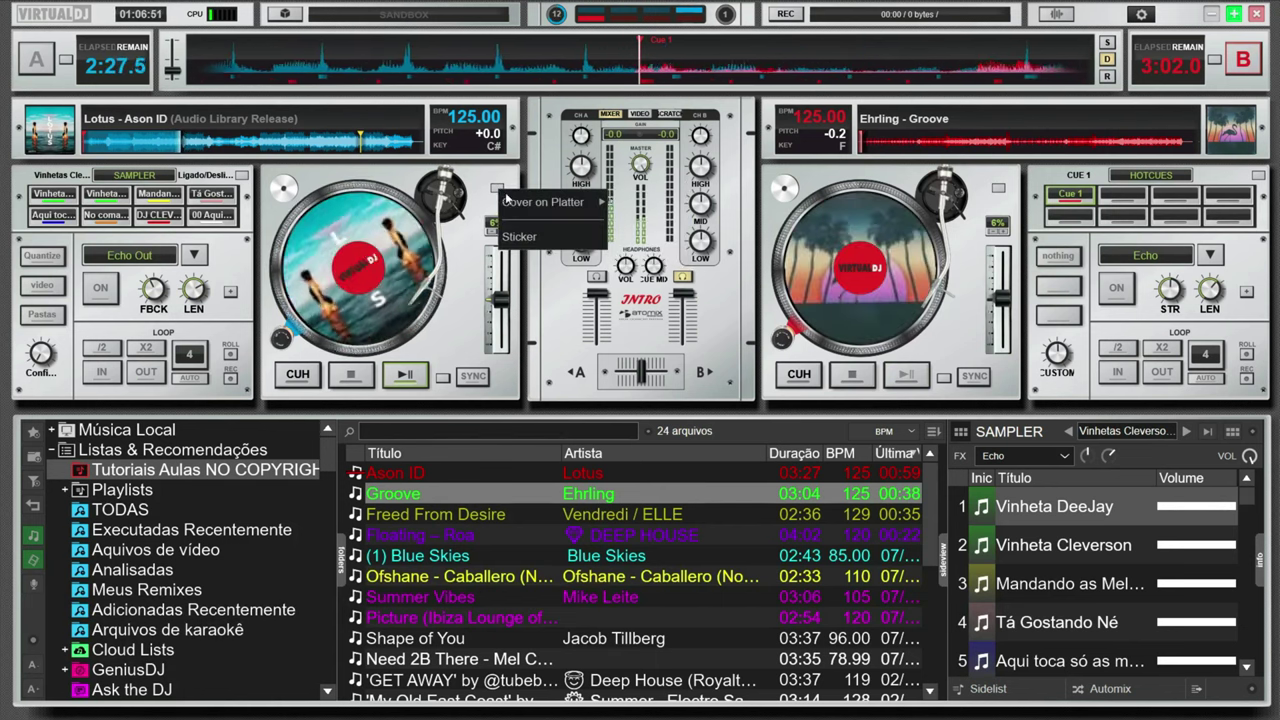
mouse_move(545, 202)
left_click(642, 258)
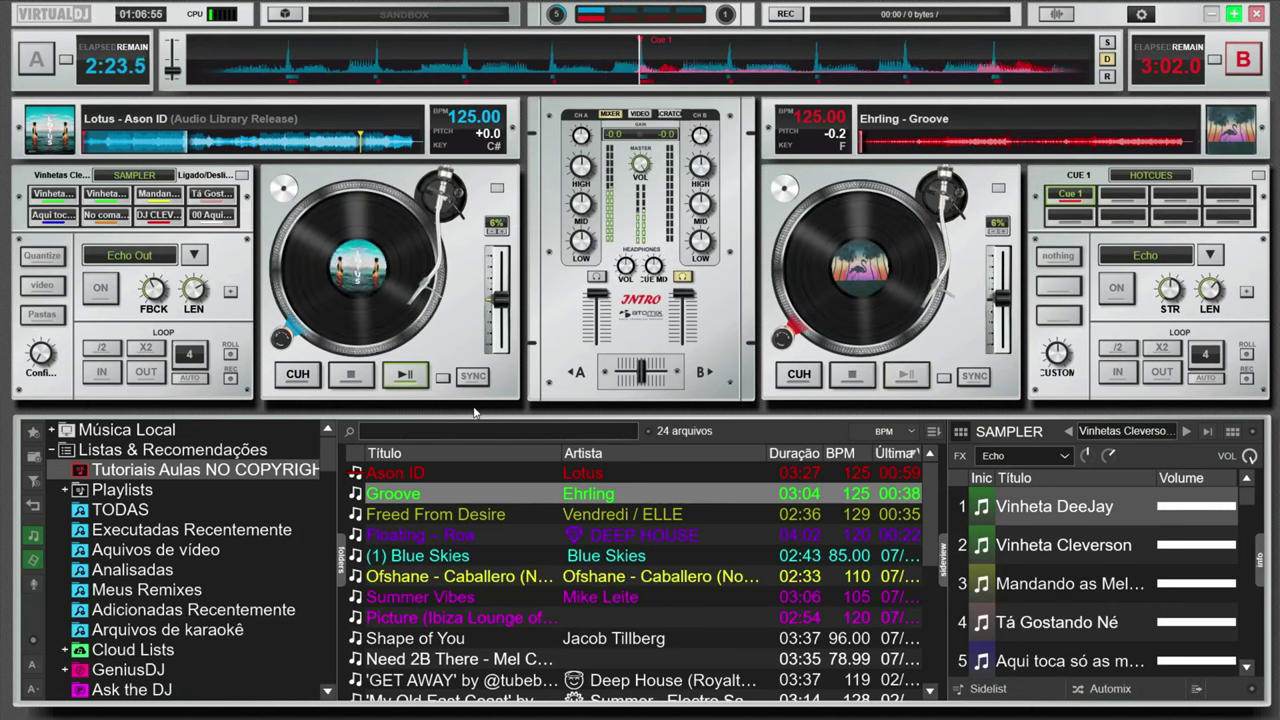
left_click_drag(797, 279, 773, 314)
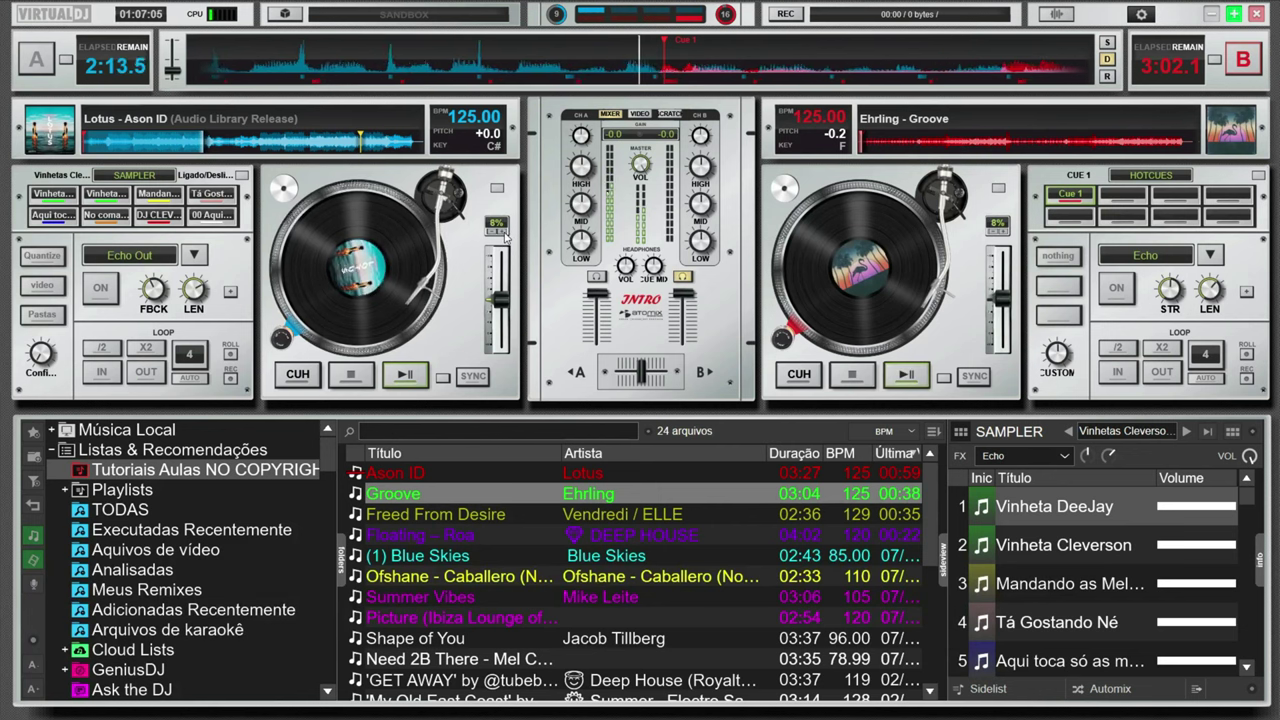
Cycle the decks' pitch range through 10% and 12% and return it to 8%
left_click(495, 229)
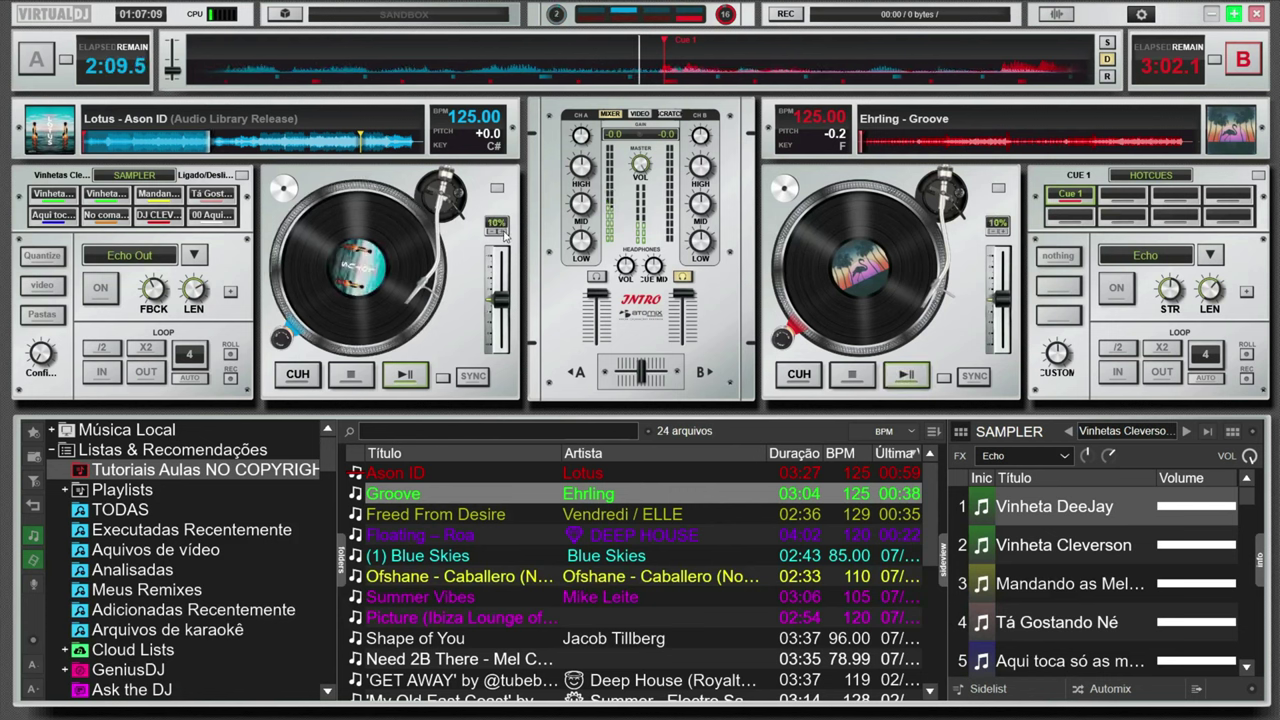
left_click(496, 228)
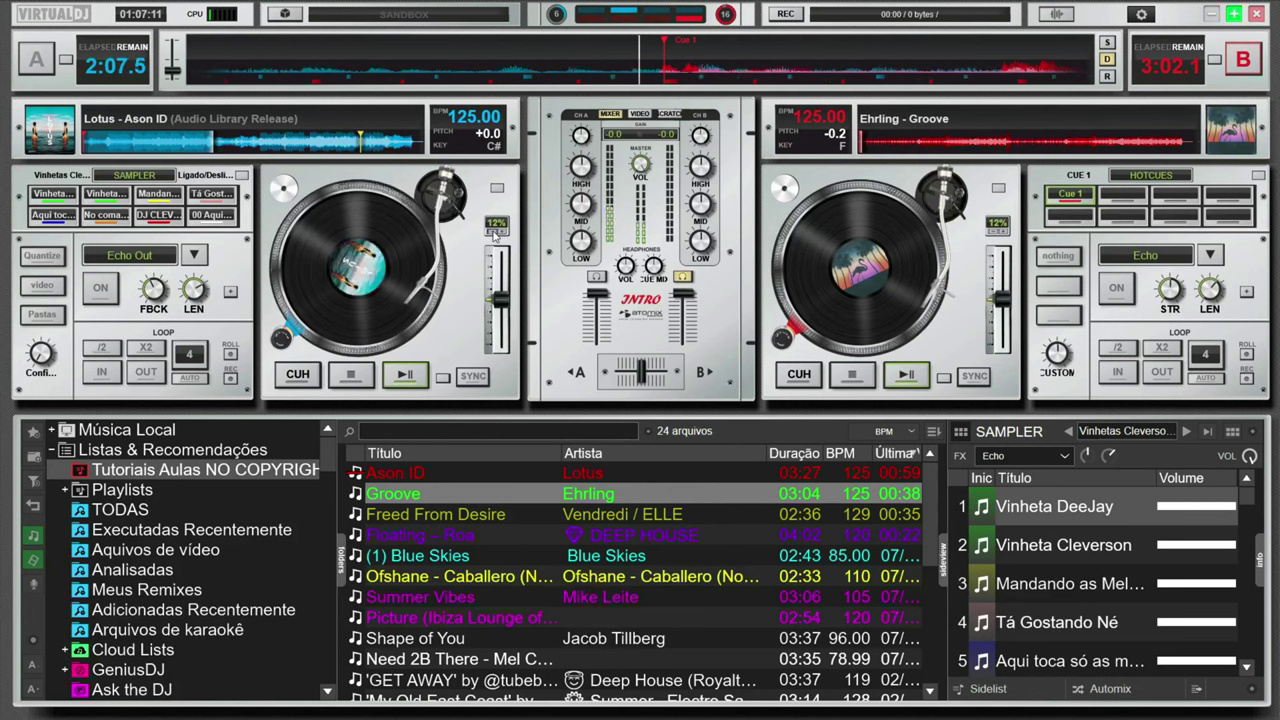
left_click(495, 229)
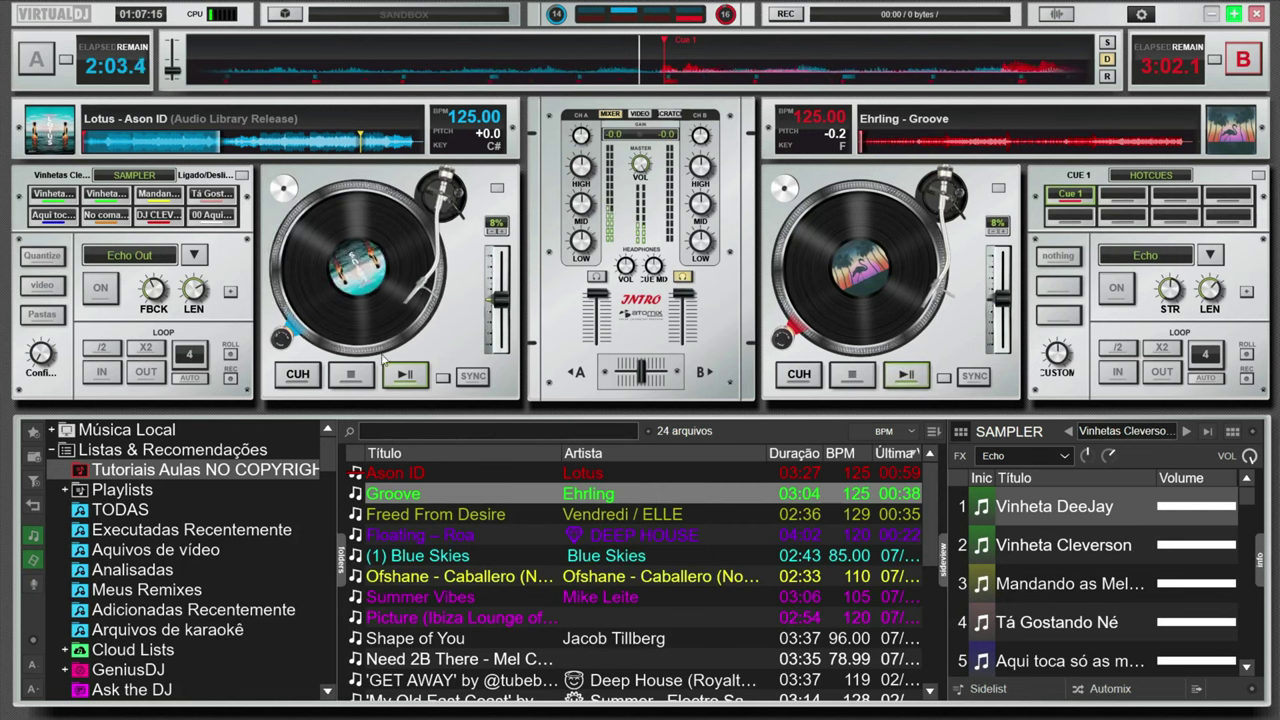
Look over deck A's auto-match, pitch scale, button behaviour and jog behaviour options without changing them
left_click(442, 379)
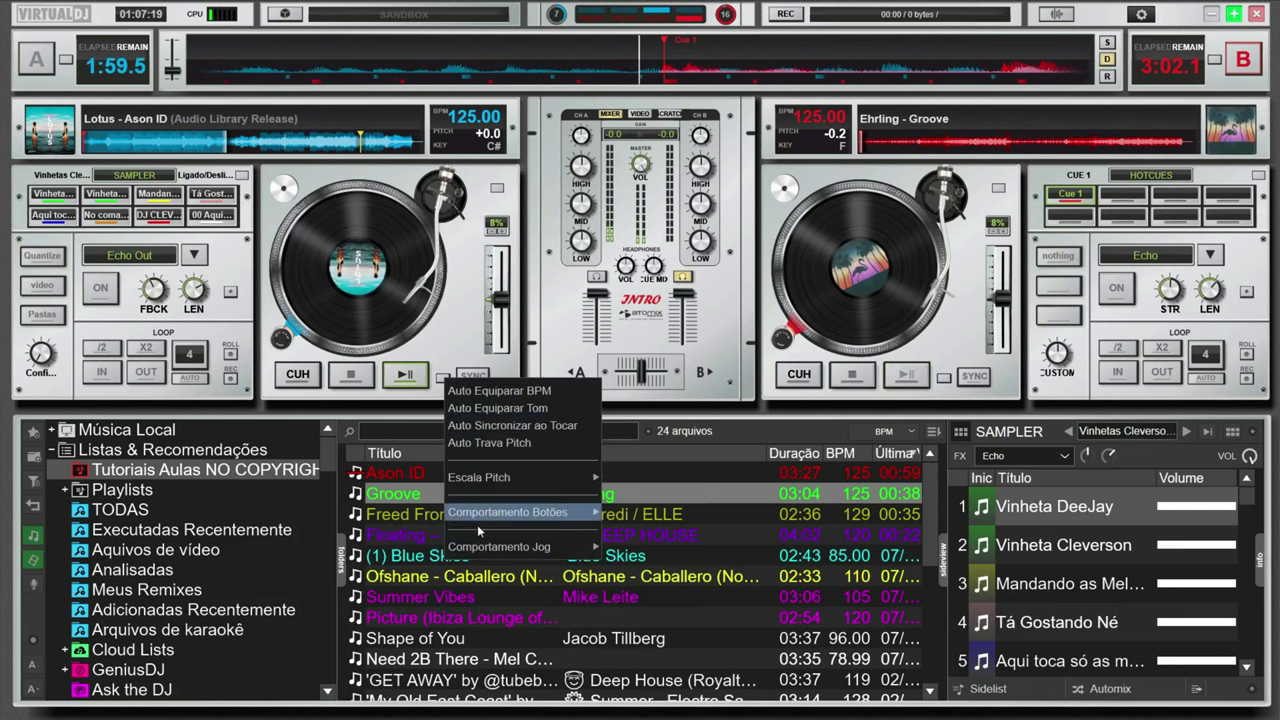
left_click(452, 344)
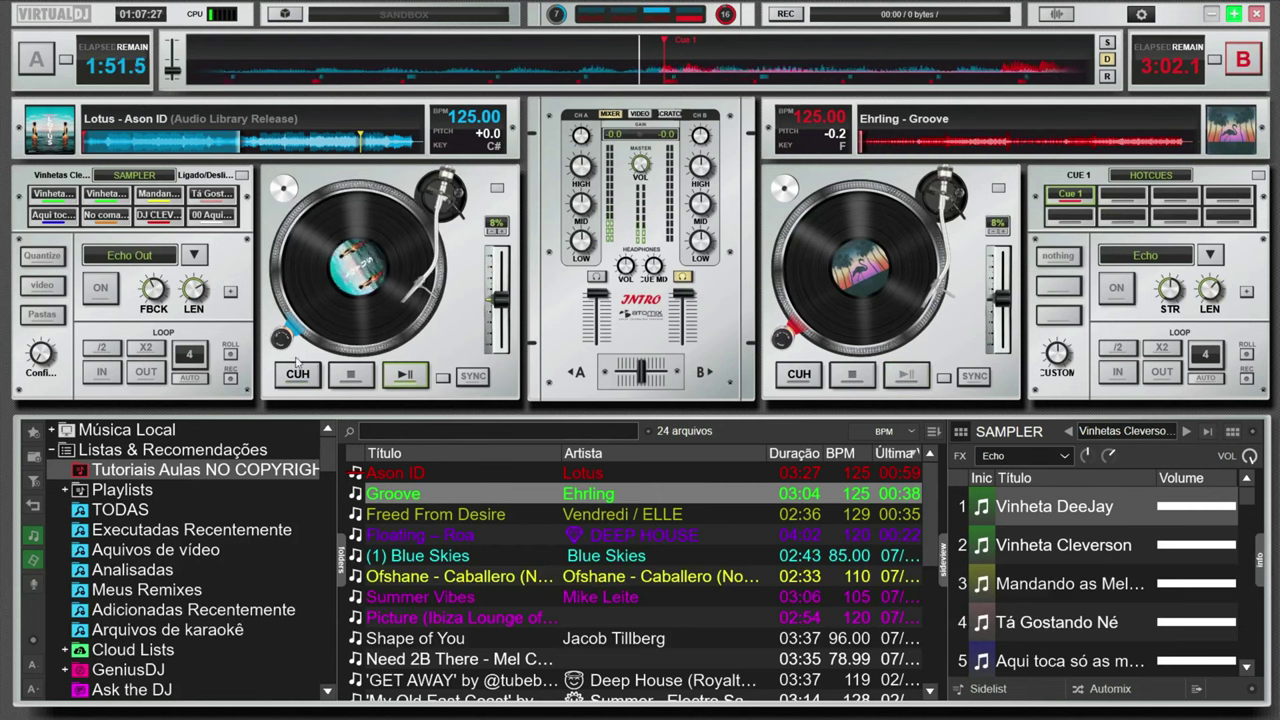
Test deck A's Echo Out effect and change the effect of both decks to Ducking Echo
left_click(100, 290)
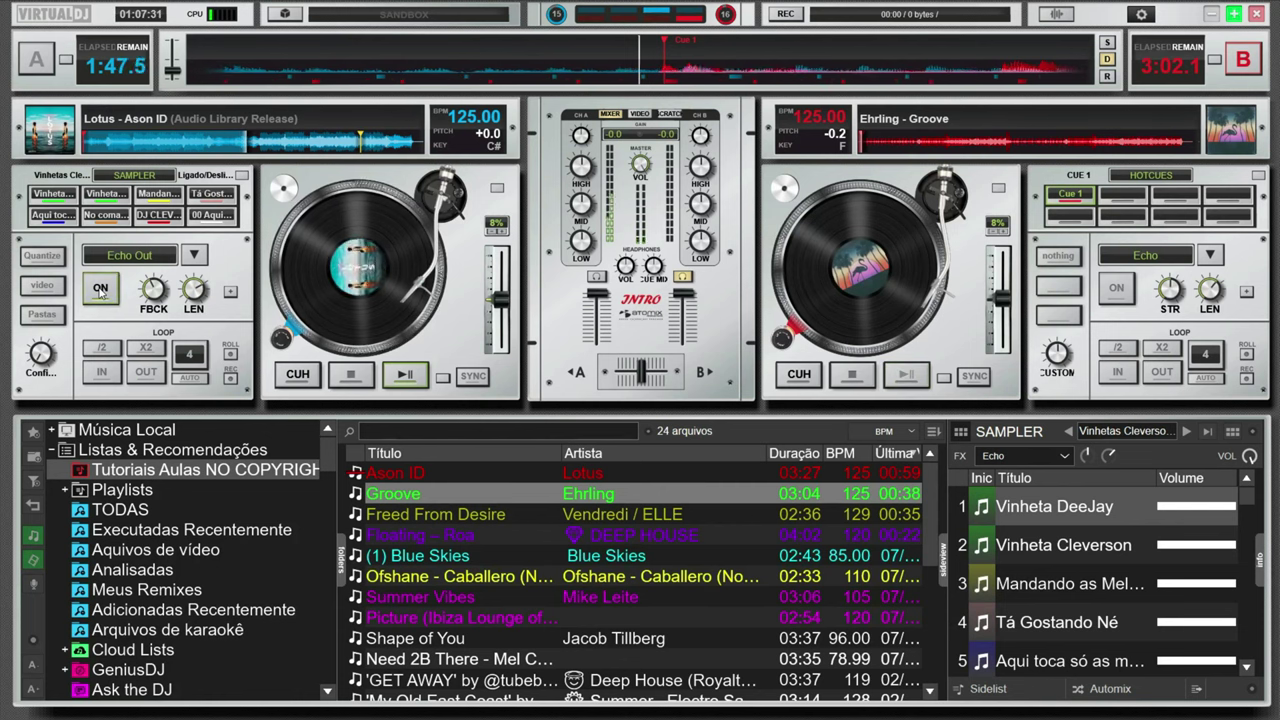
left_click(193, 257)
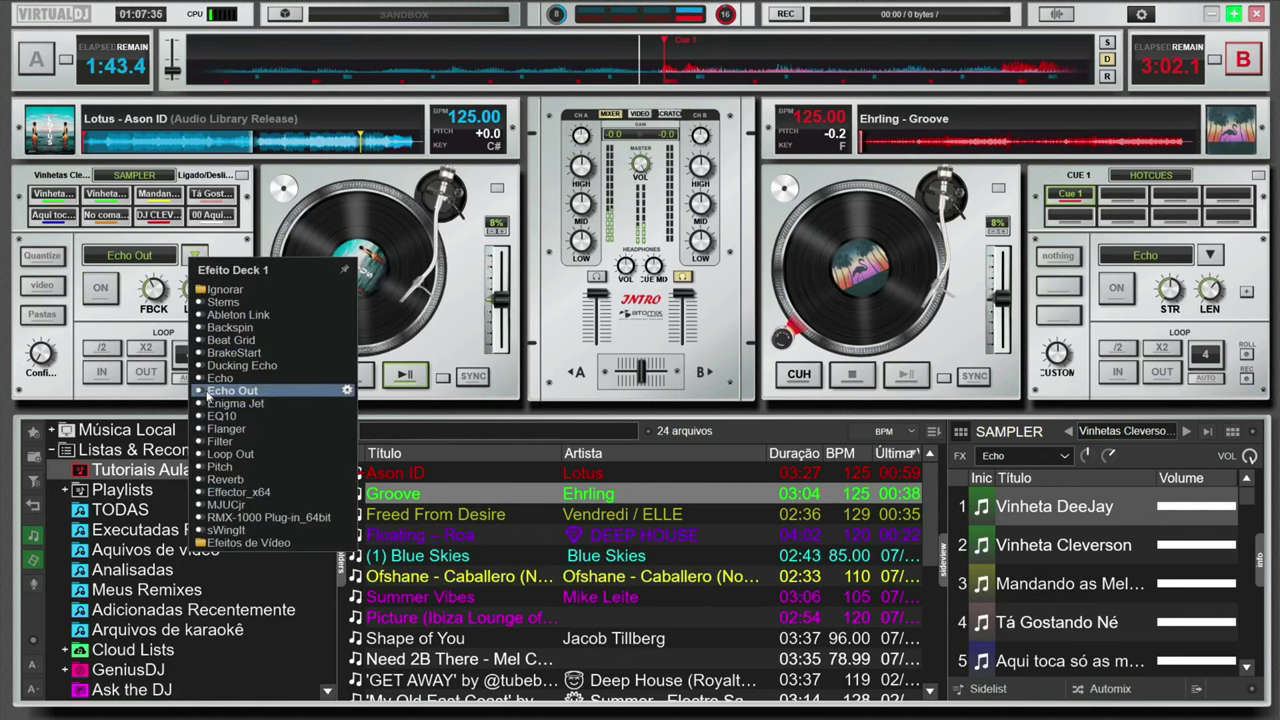
left_click(224, 366)
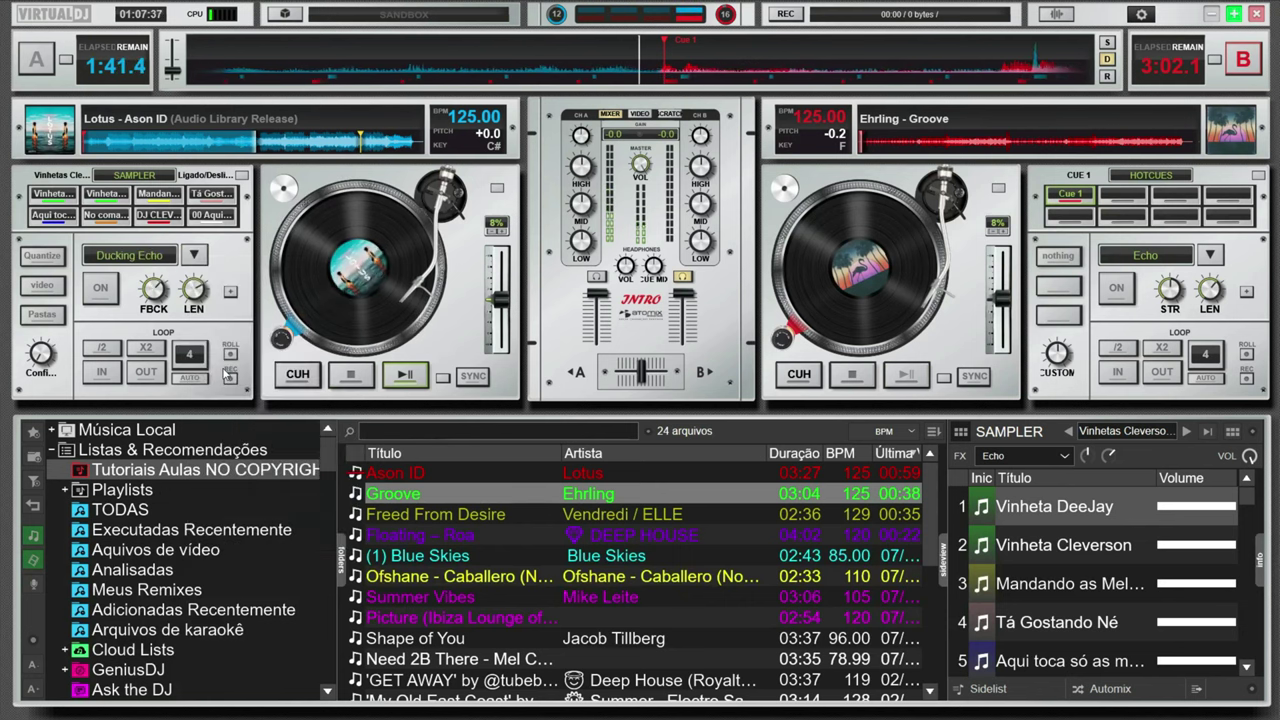
left_click(1209, 255)
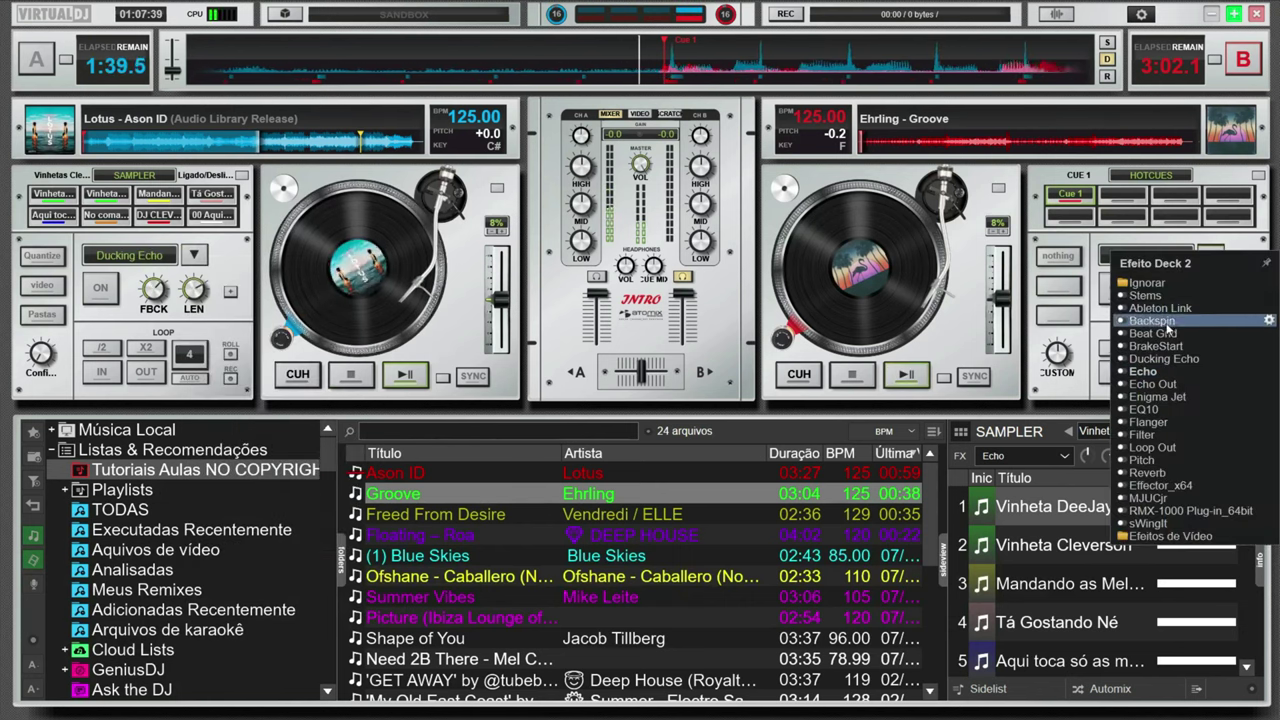
left_click(1162, 358)
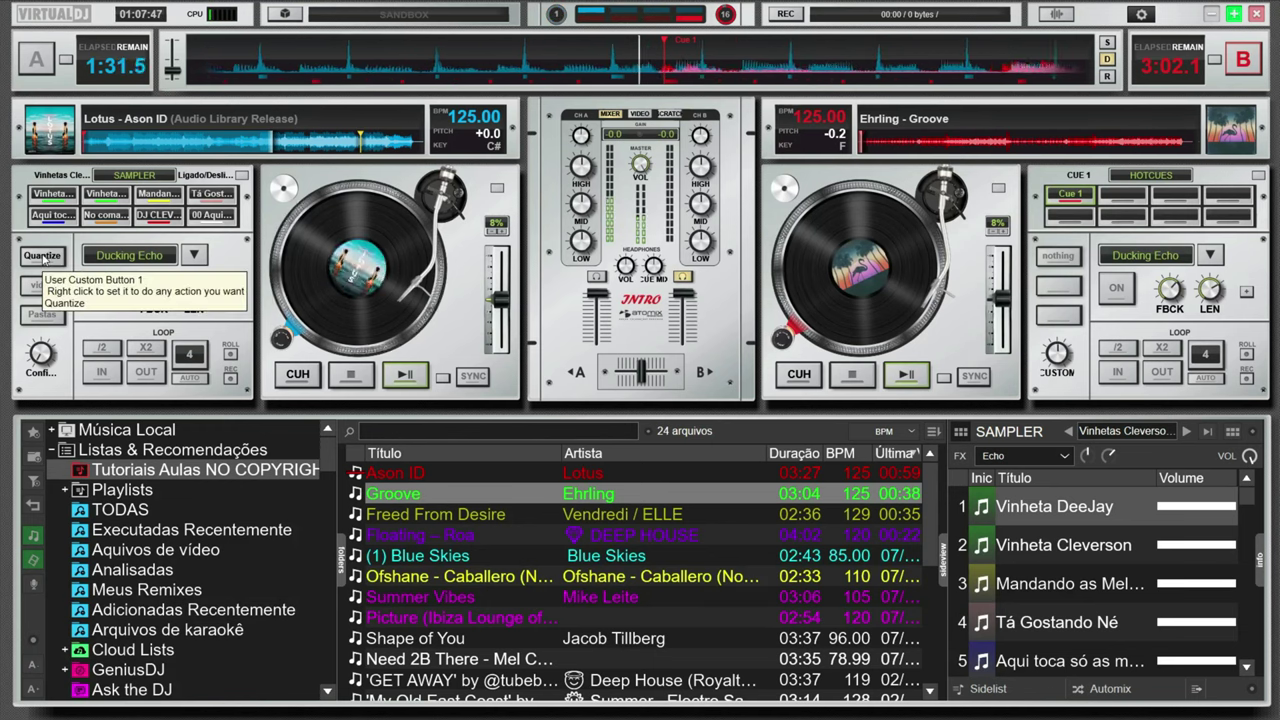
Toggle deck A's custom video button on and off, and open and close the Pastas folder search
left_click(42, 287)
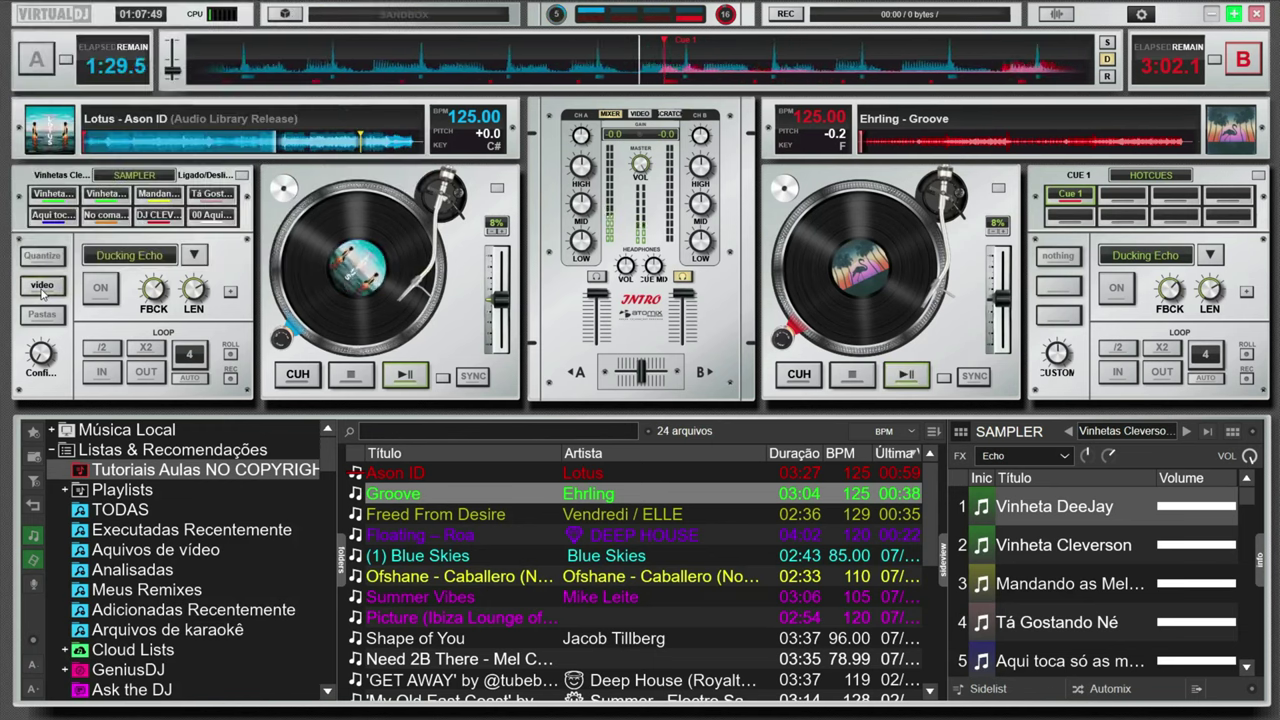
left_click(42, 287)
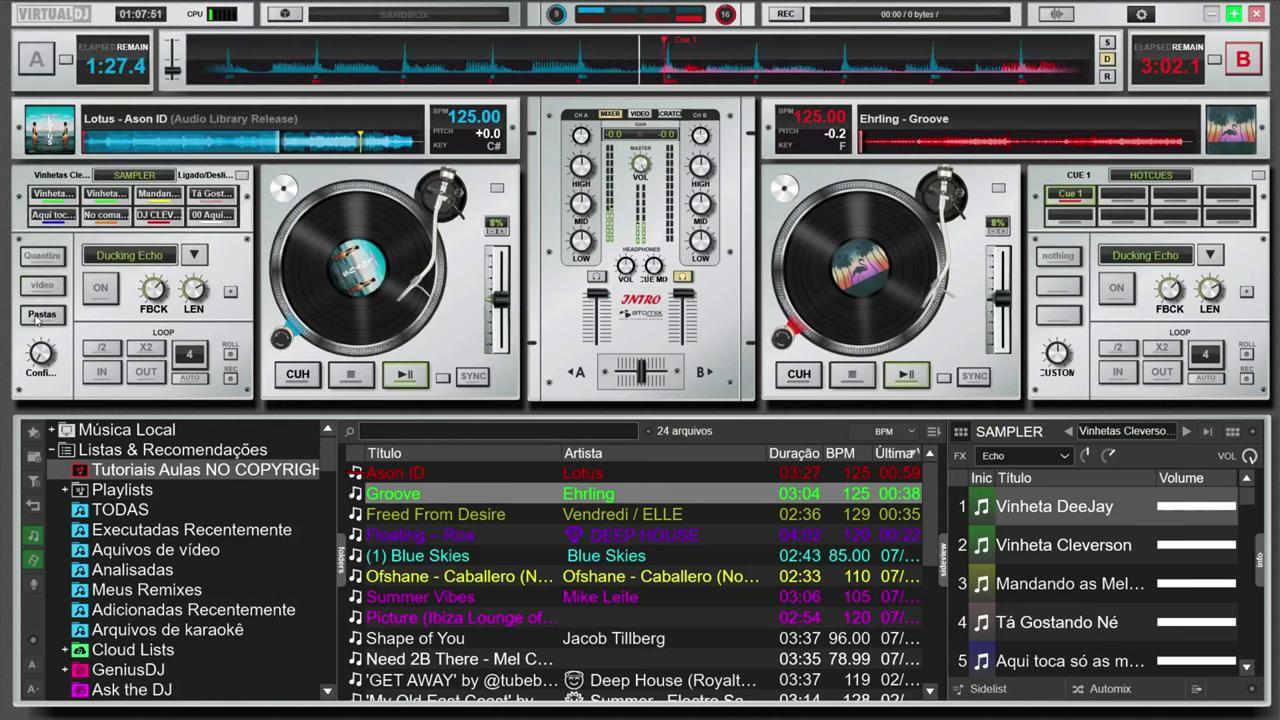
left_click(40, 315)
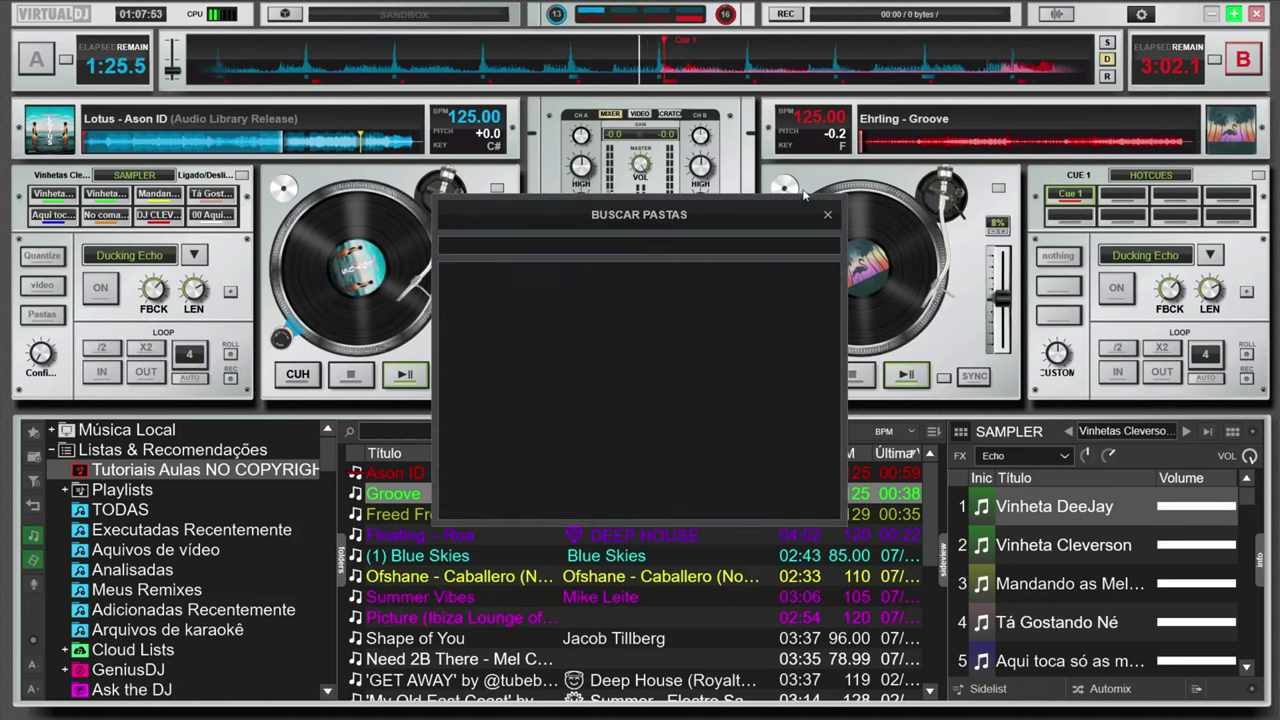
left_click(827, 214)
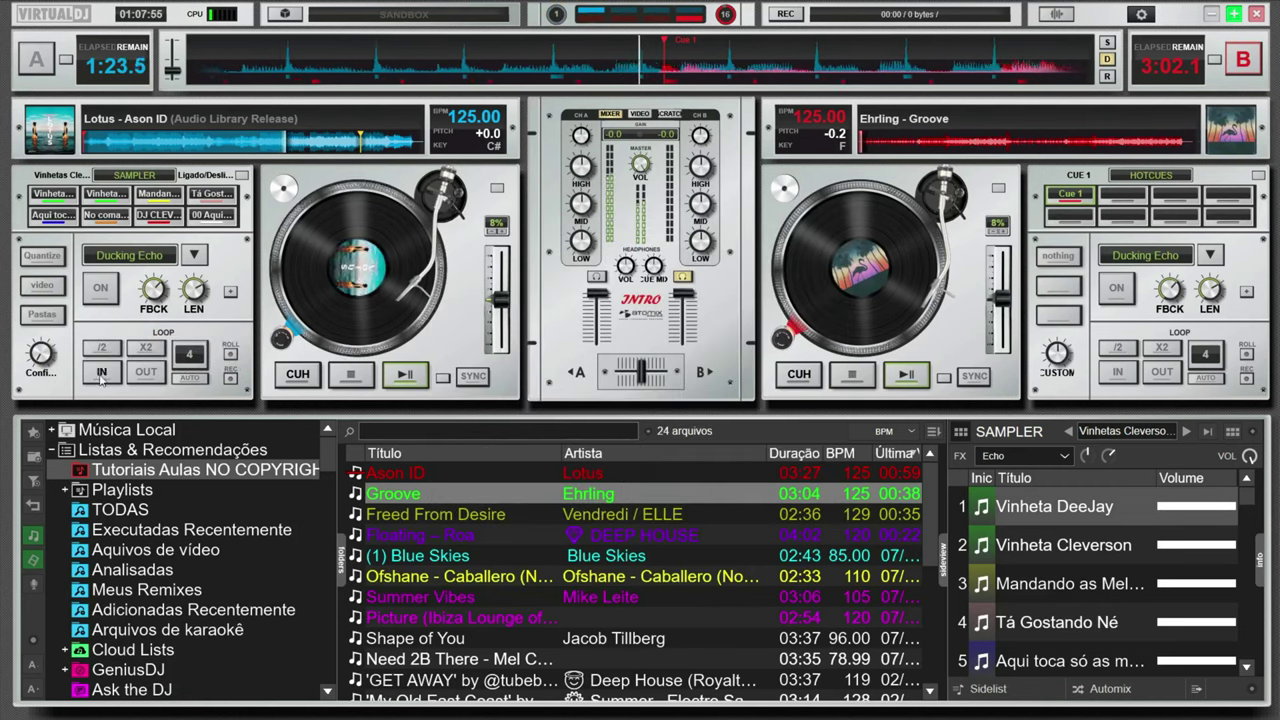
Start and release a 4-beat loop on deck A
left_click(183, 358)
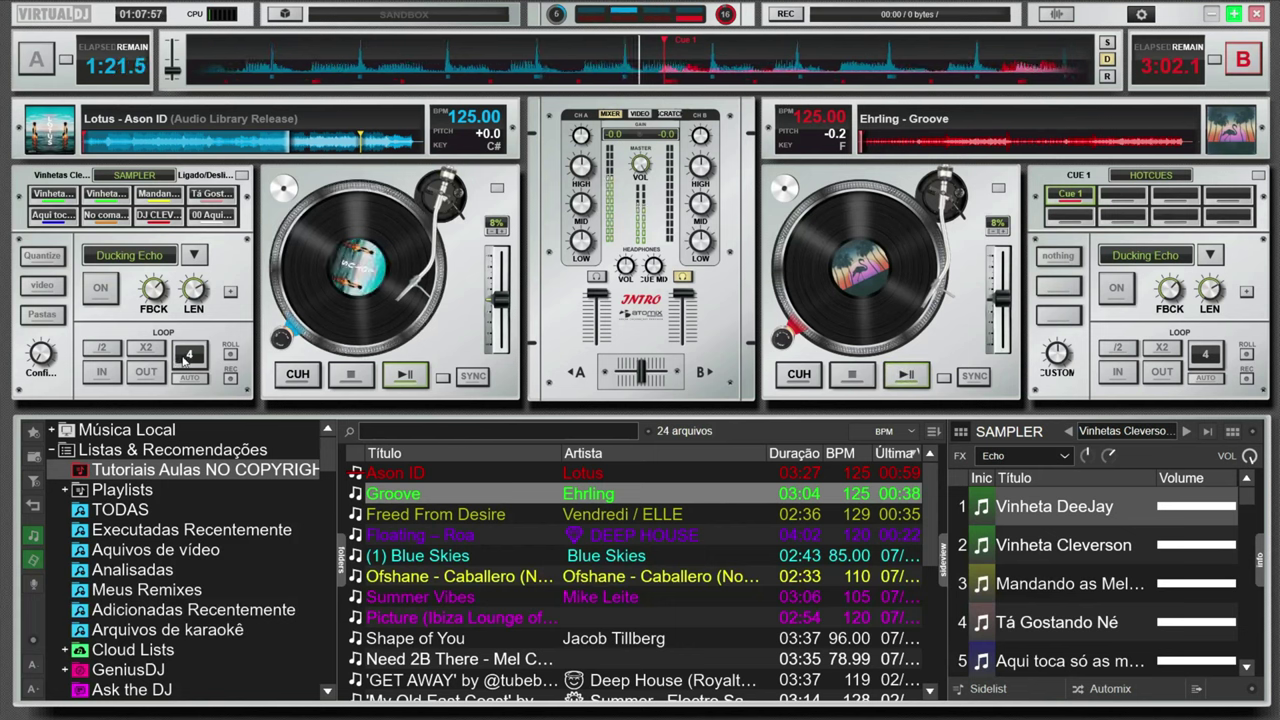
left_click(188, 357)
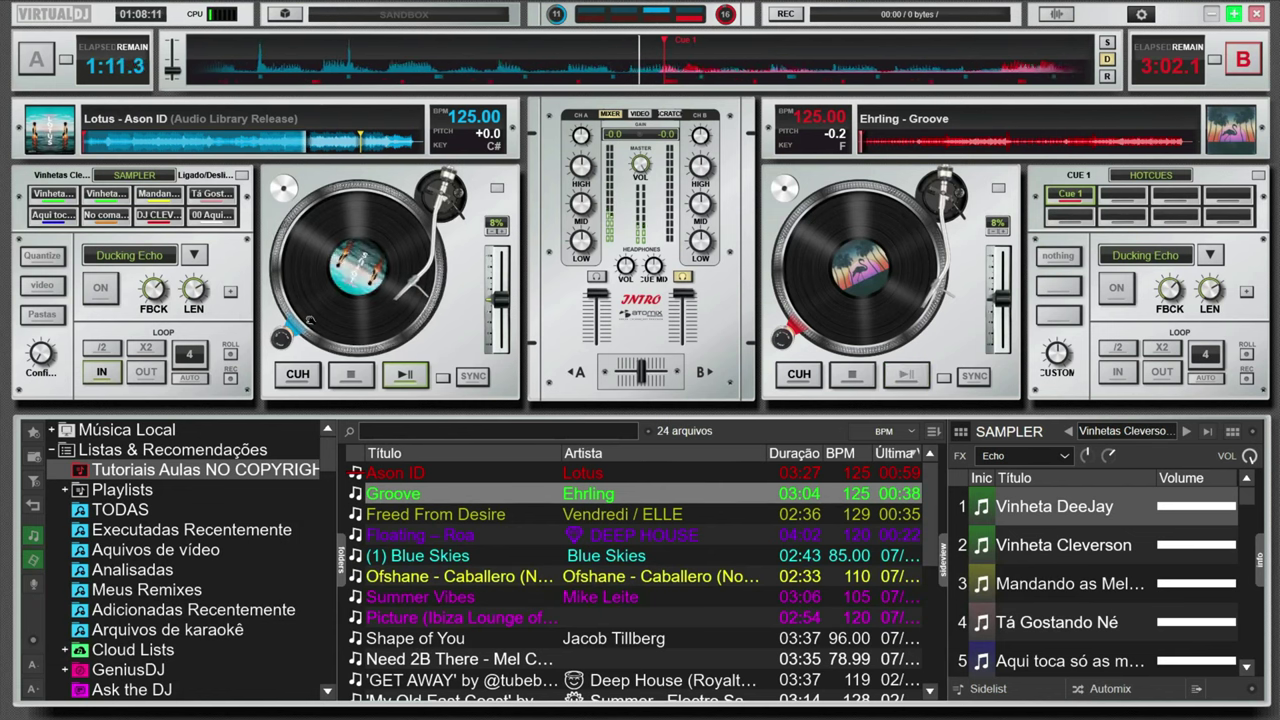
Toggle the browser's audio file filter off and back on
left_click(33, 538)
left_click(33, 540)
left_click(33, 540)
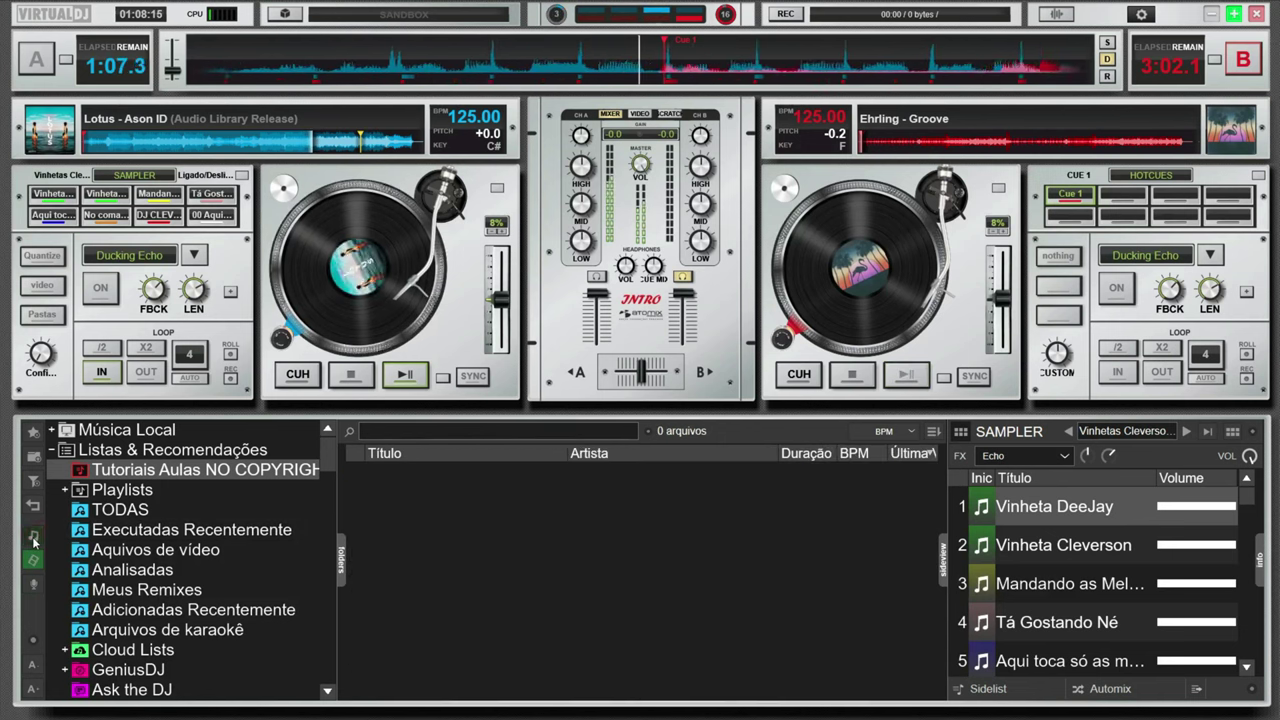
left_click(33, 540)
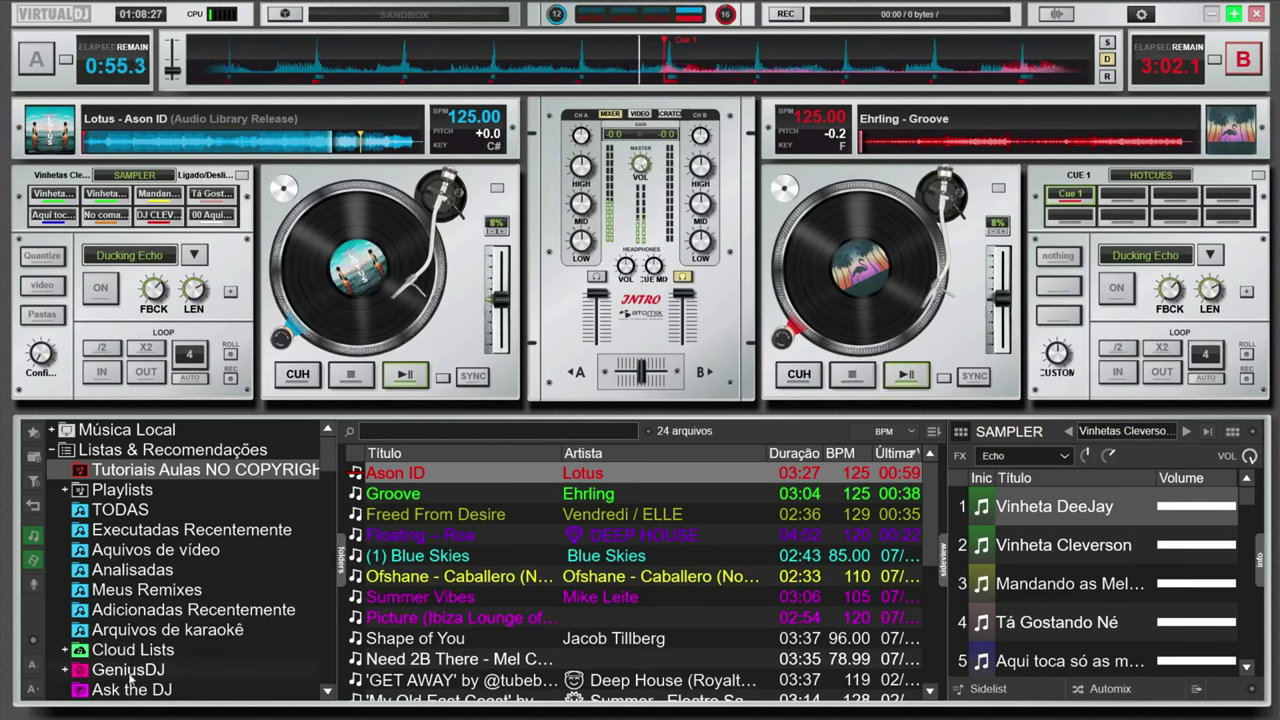
Reduce the text size of the browser lists
left_click(31, 666)
left_click(31, 666)
left_click(31, 666)
left_click(31, 666)
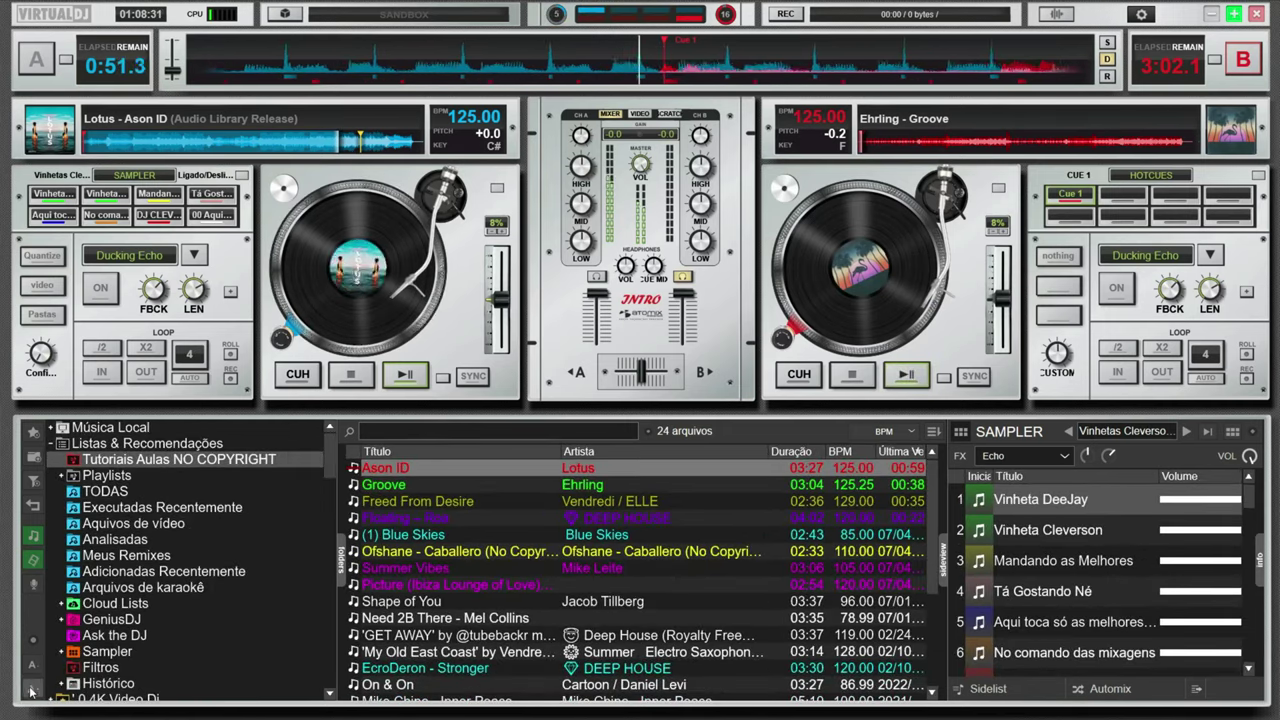
Enlarge the text of the browser lists
left_click(31, 690)
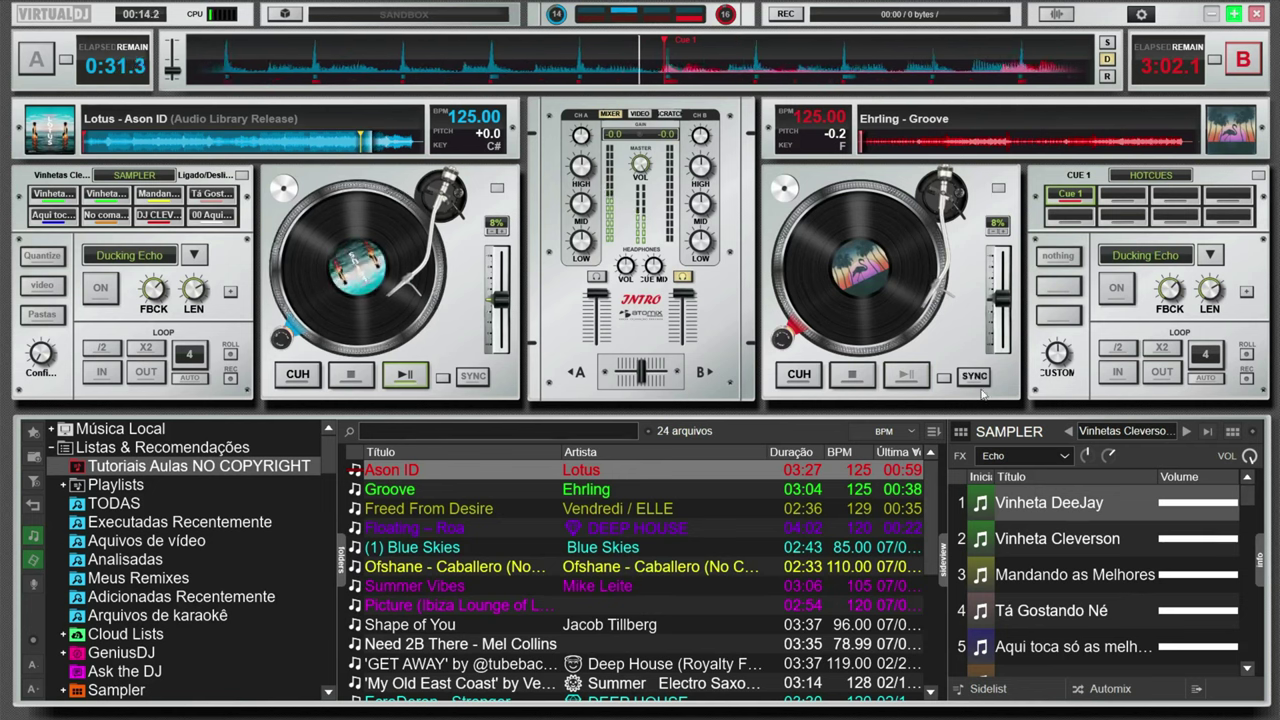
Start deck B from Cue 1 and turn on the Ducking Echo effect on deck A
left_click(1069, 196)
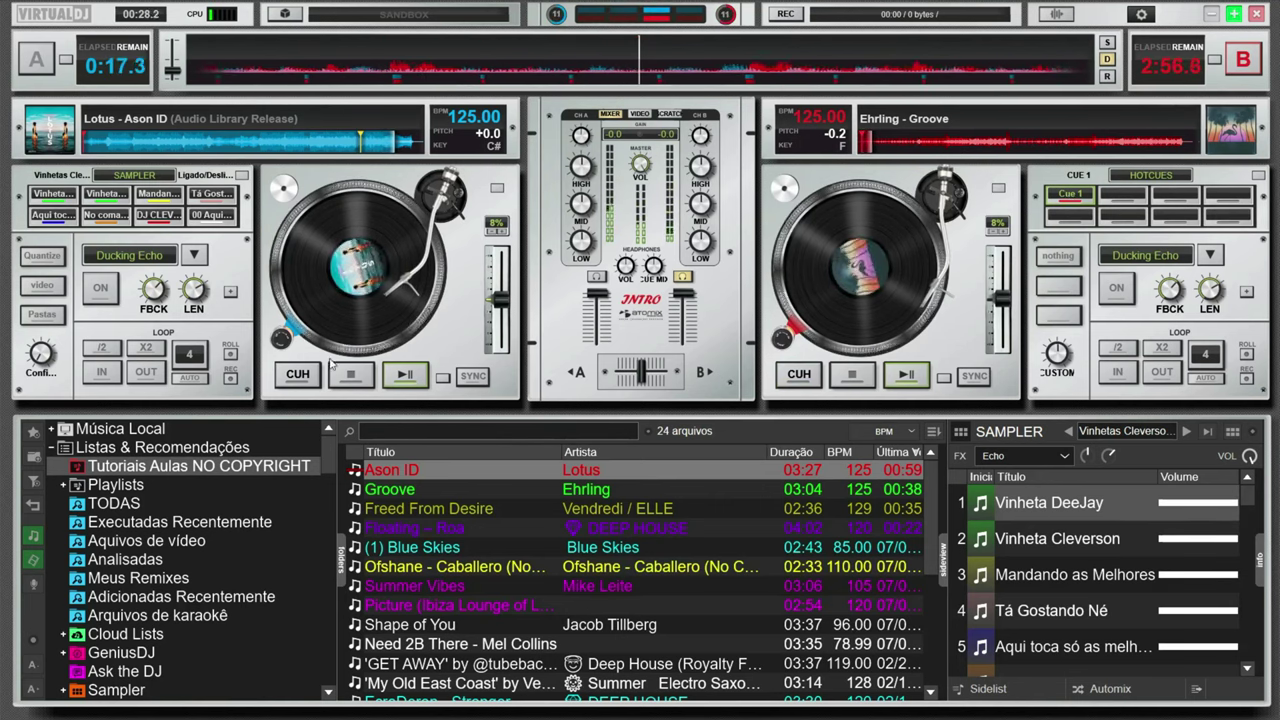
left_click(100, 288)
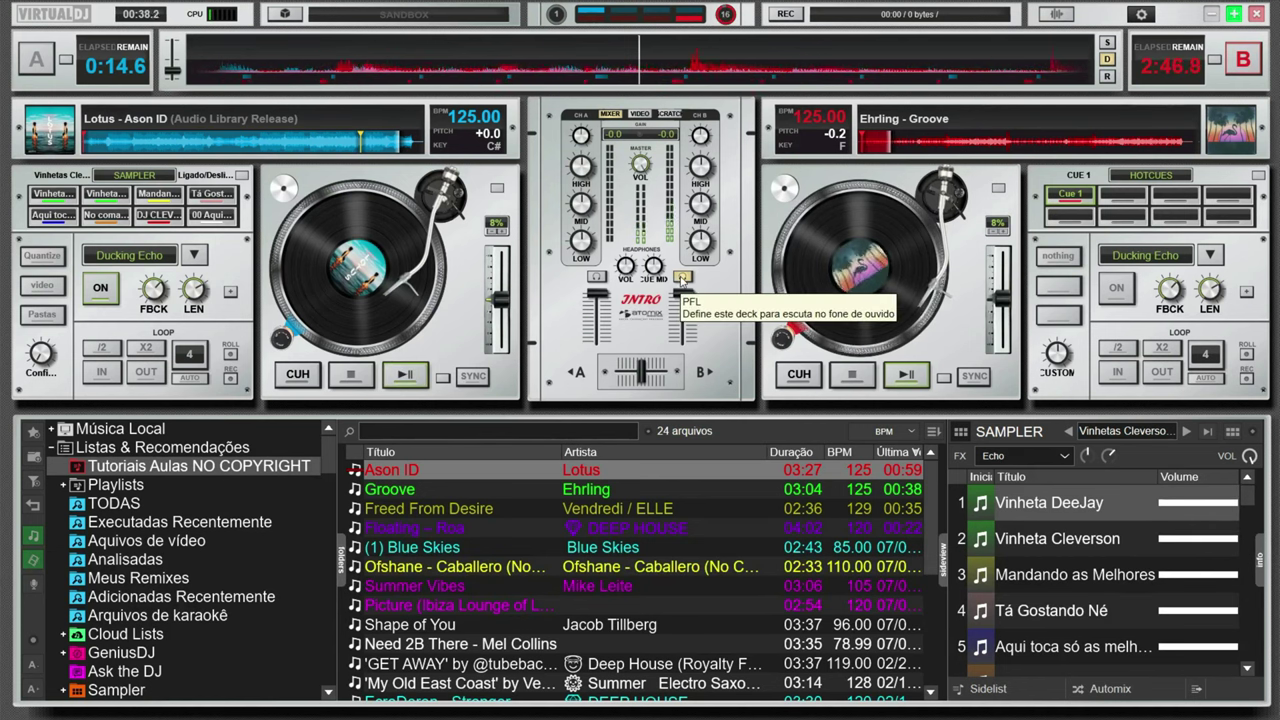
Make deck A the active deck, and switch the active deck back to B
left_click(30, 63)
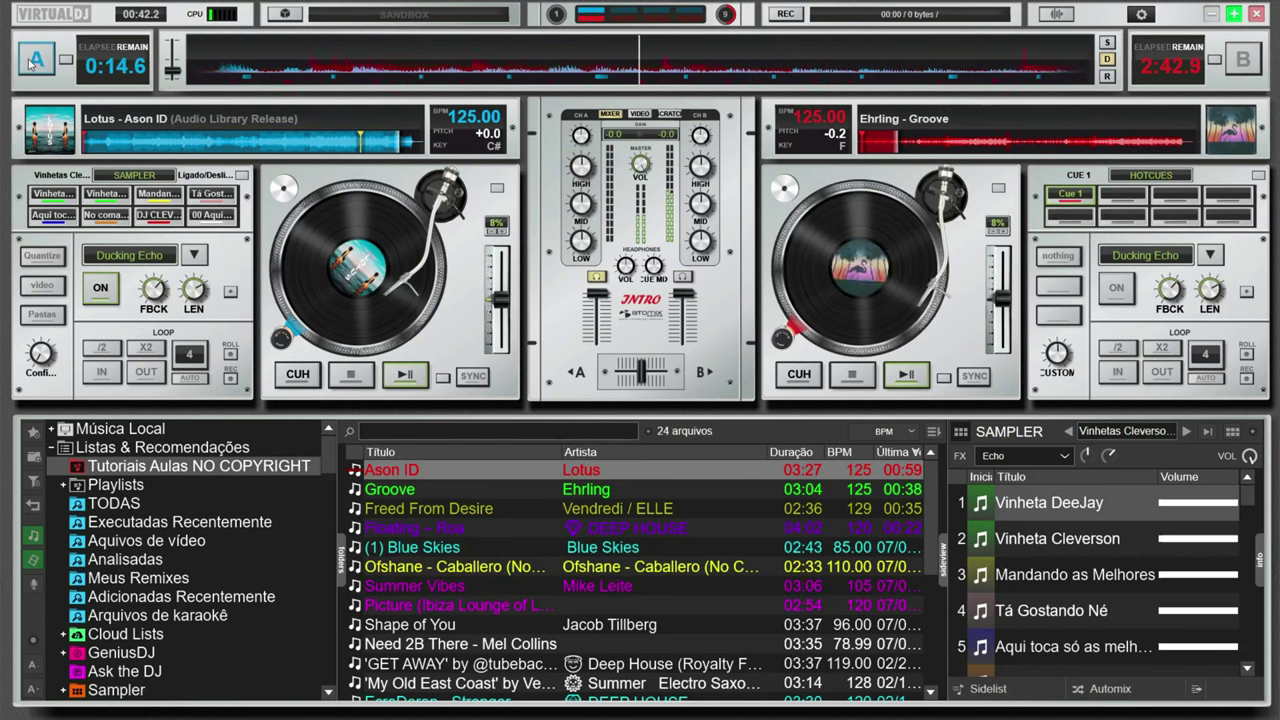
left_click(1243, 59)
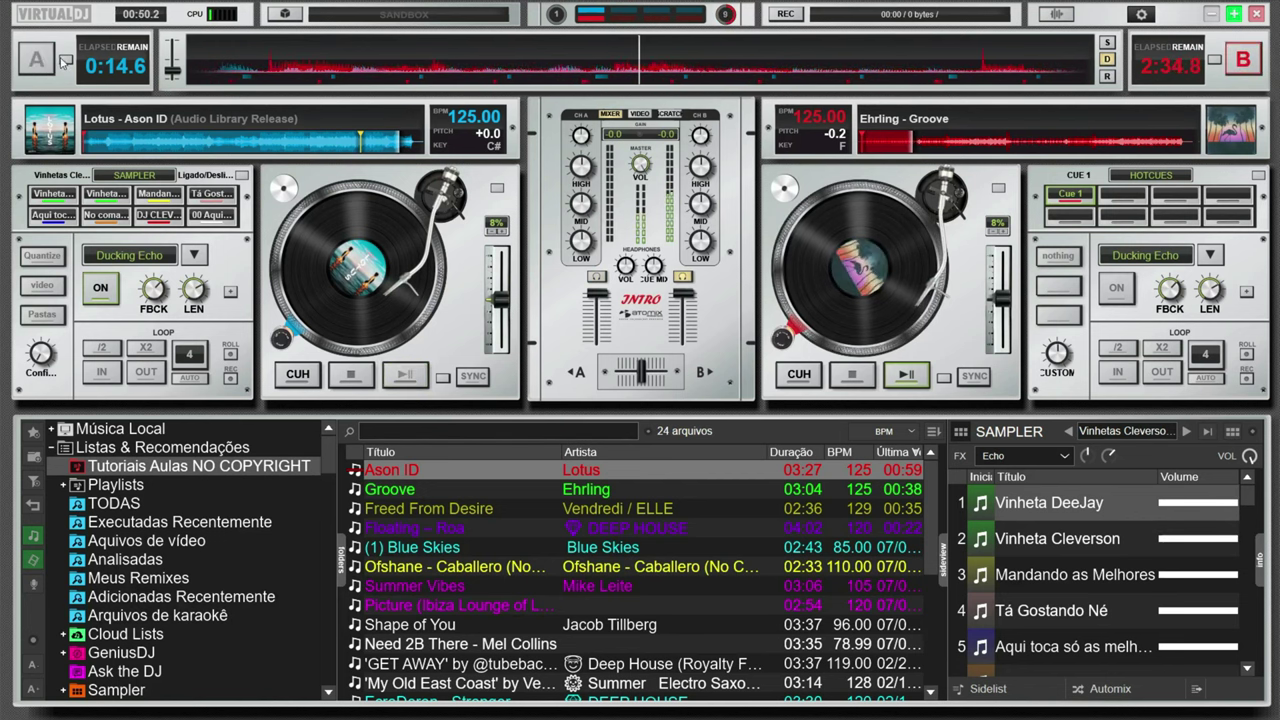
Toggle the time display of deck A and of deck B between elapsed and remaining, returning both to remaining
left_click(112, 48)
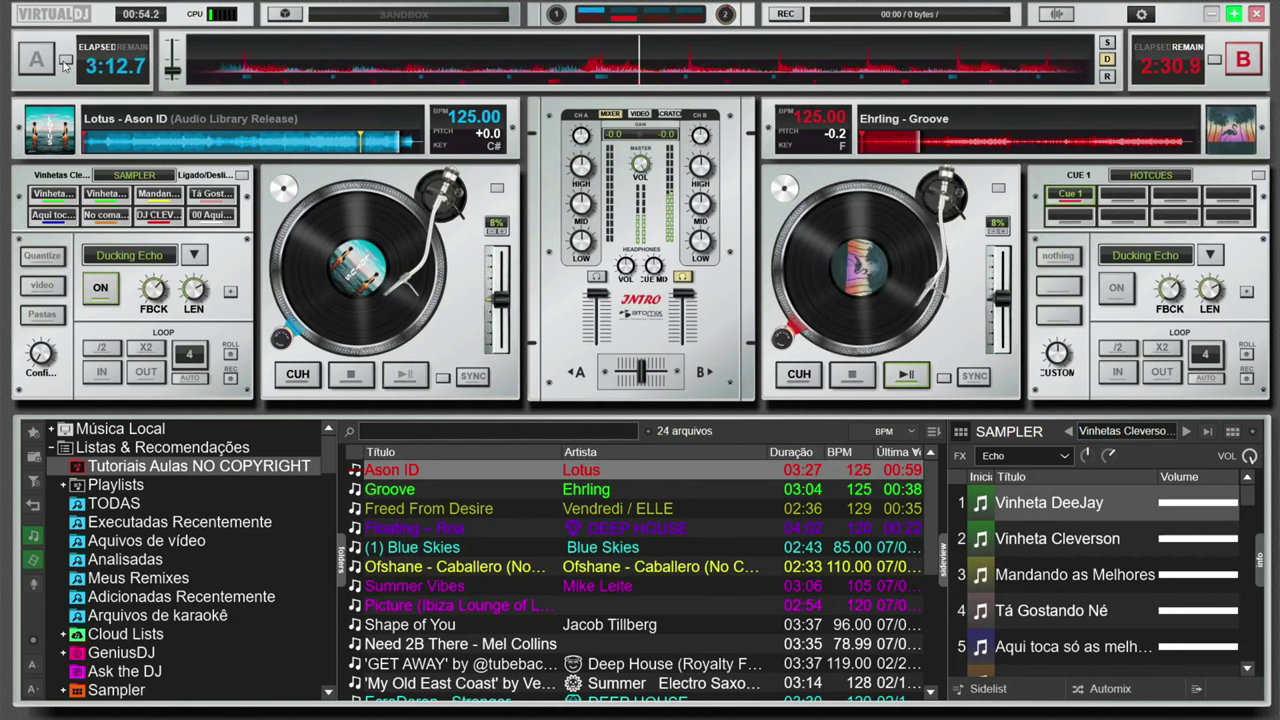
left_click(112, 48)
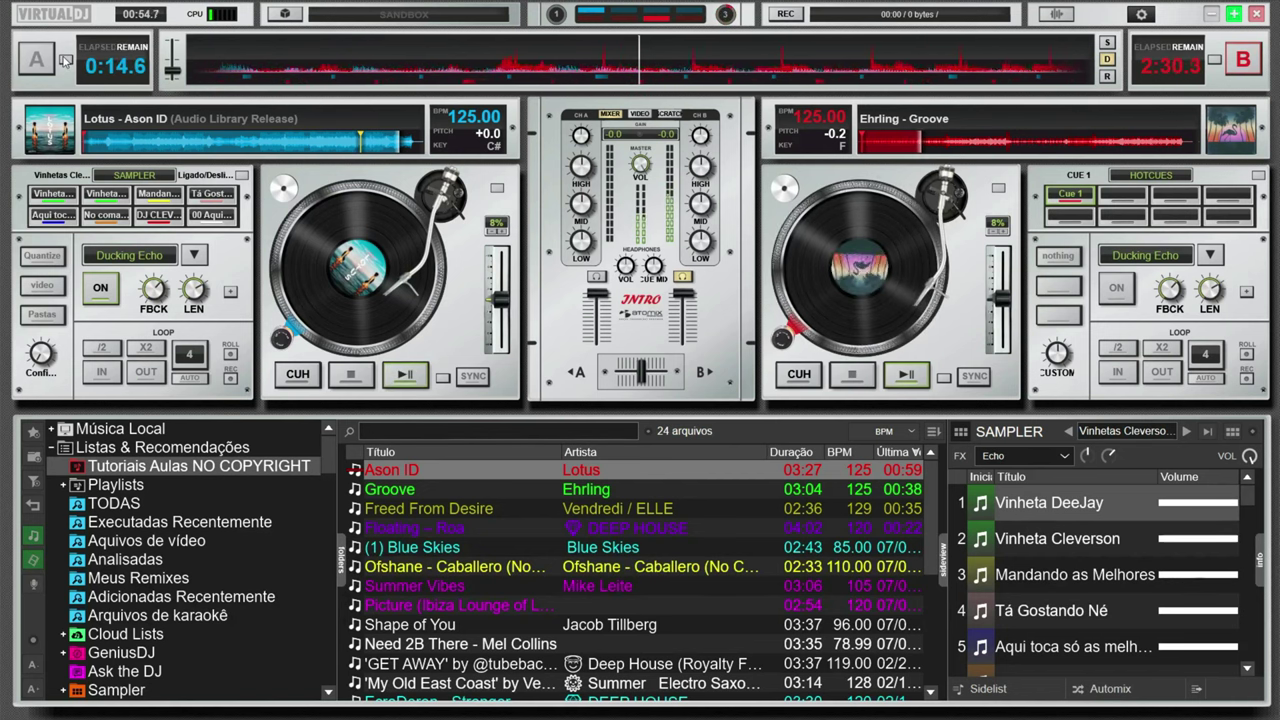
left_click(1215, 63)
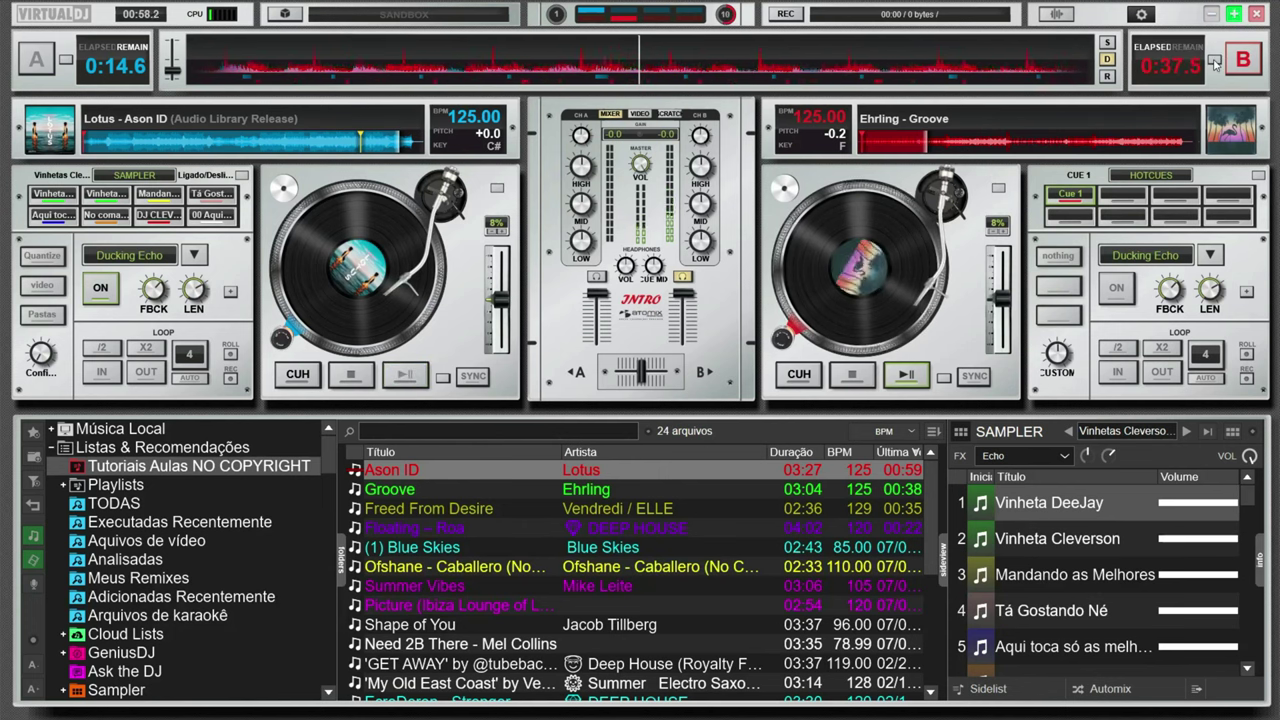
left_click(1215, 63)
left_click(1215, 63)
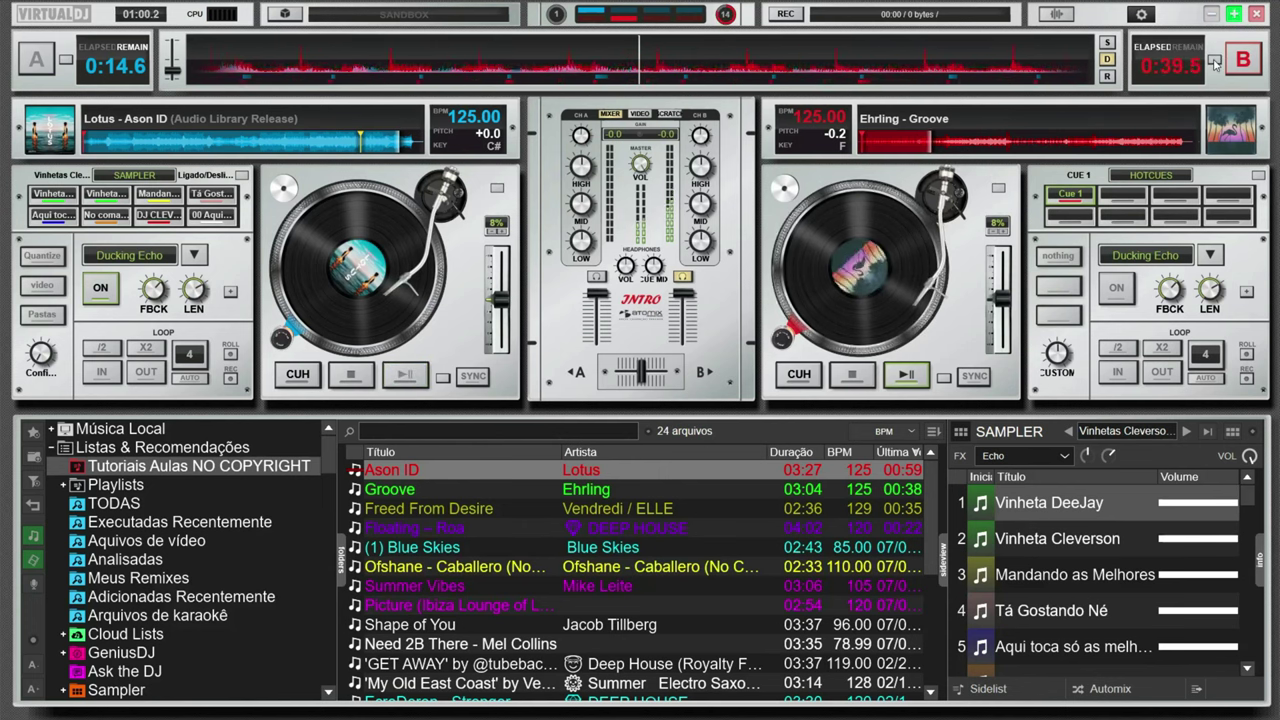
left_click(1215, 63)
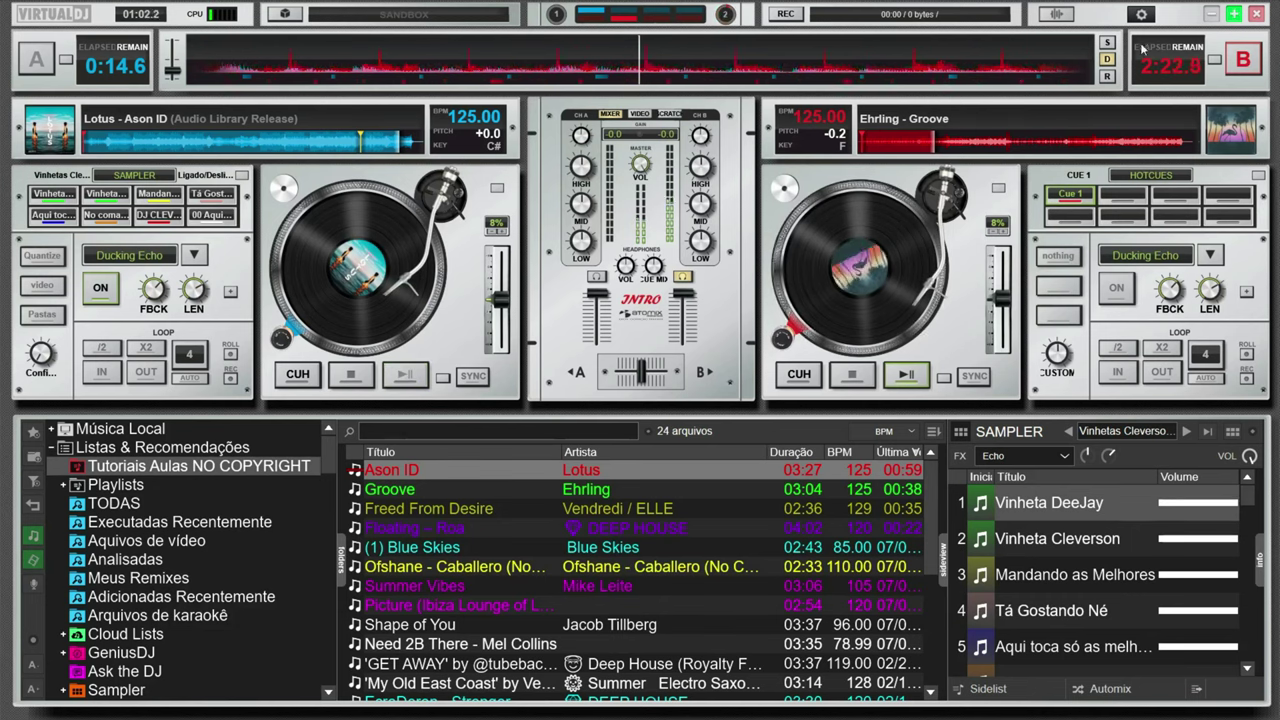
Open and close the tag editor and the BPM editor for the track on deck B
left_click(1231, 131)
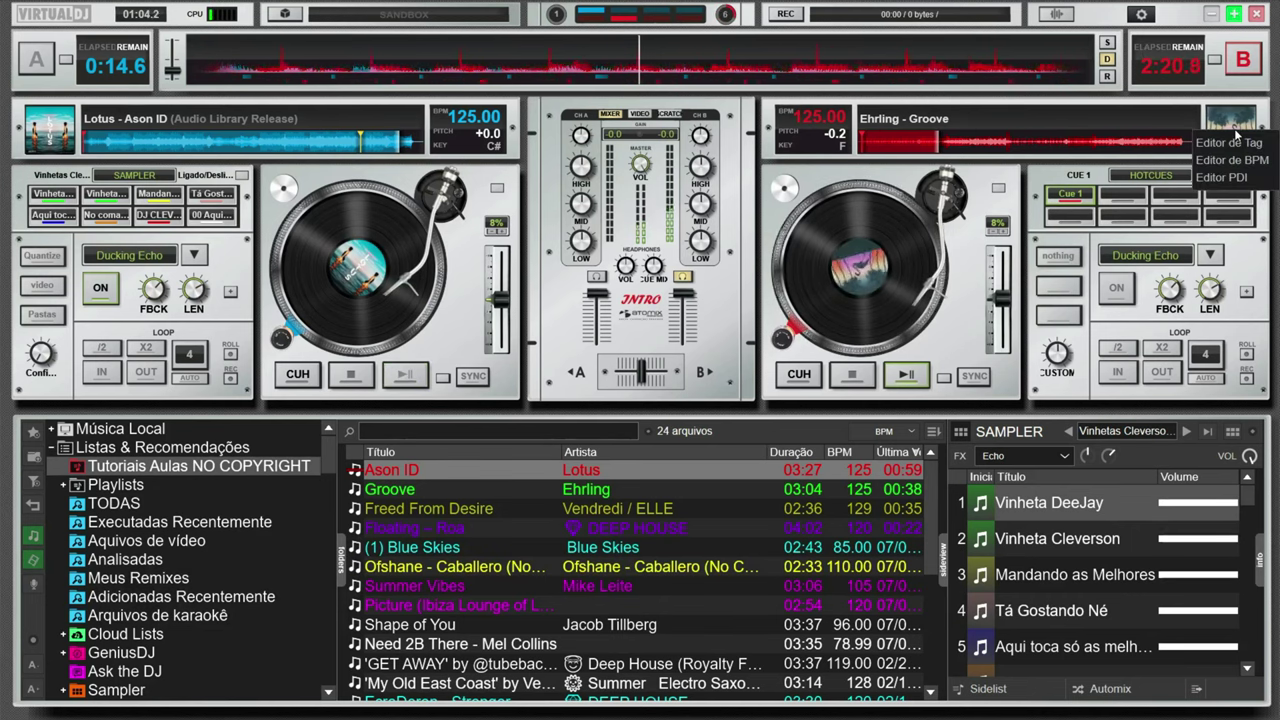
left_click(1230, 143)
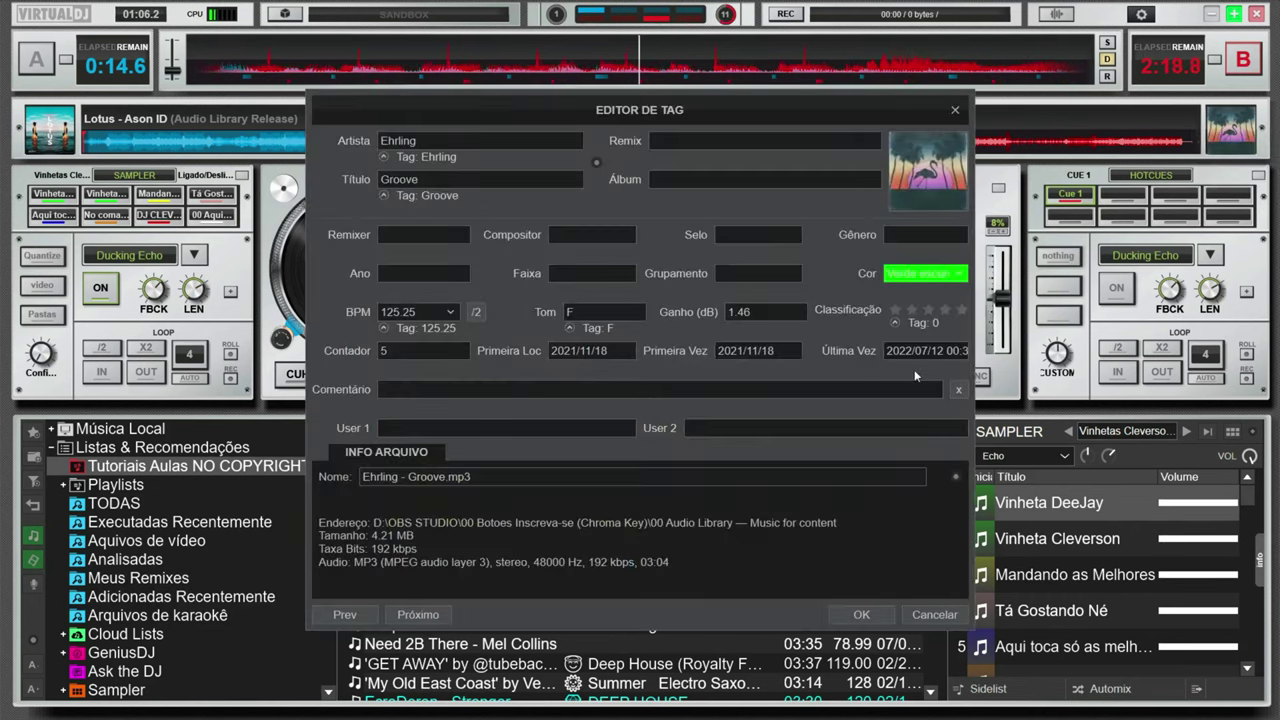
left_click(954, 110)
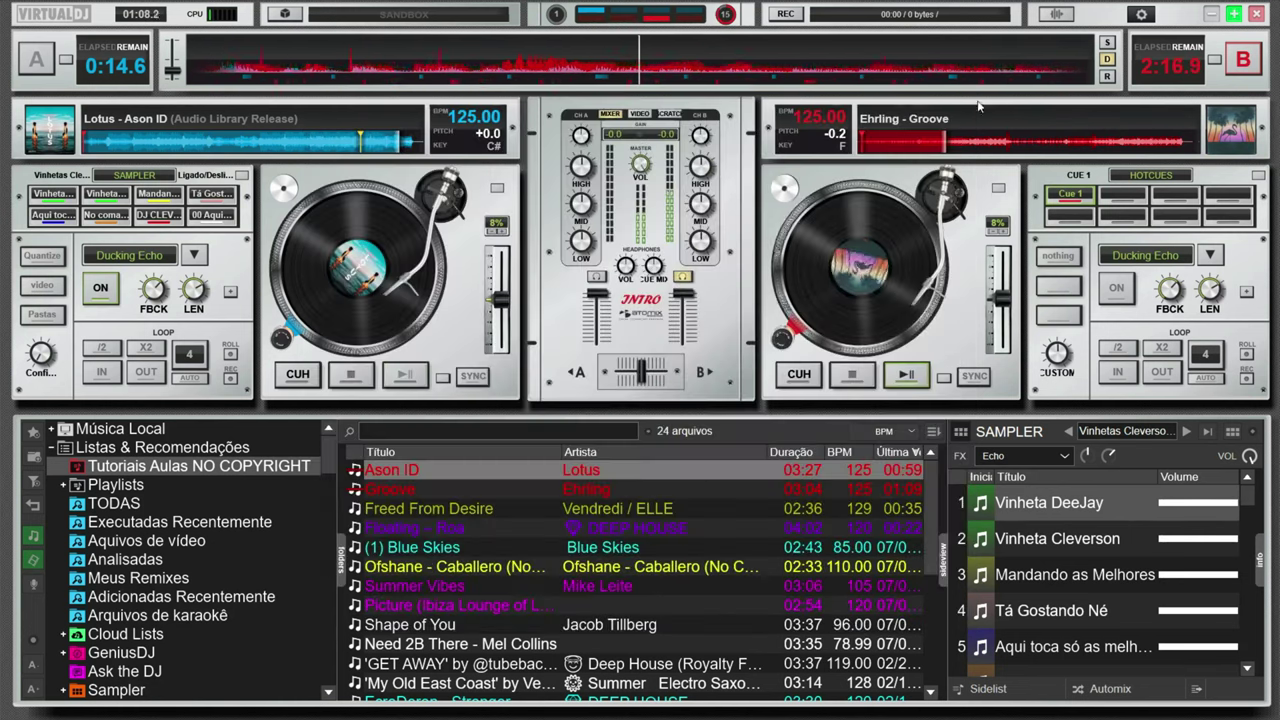
left_click(1230, 128)
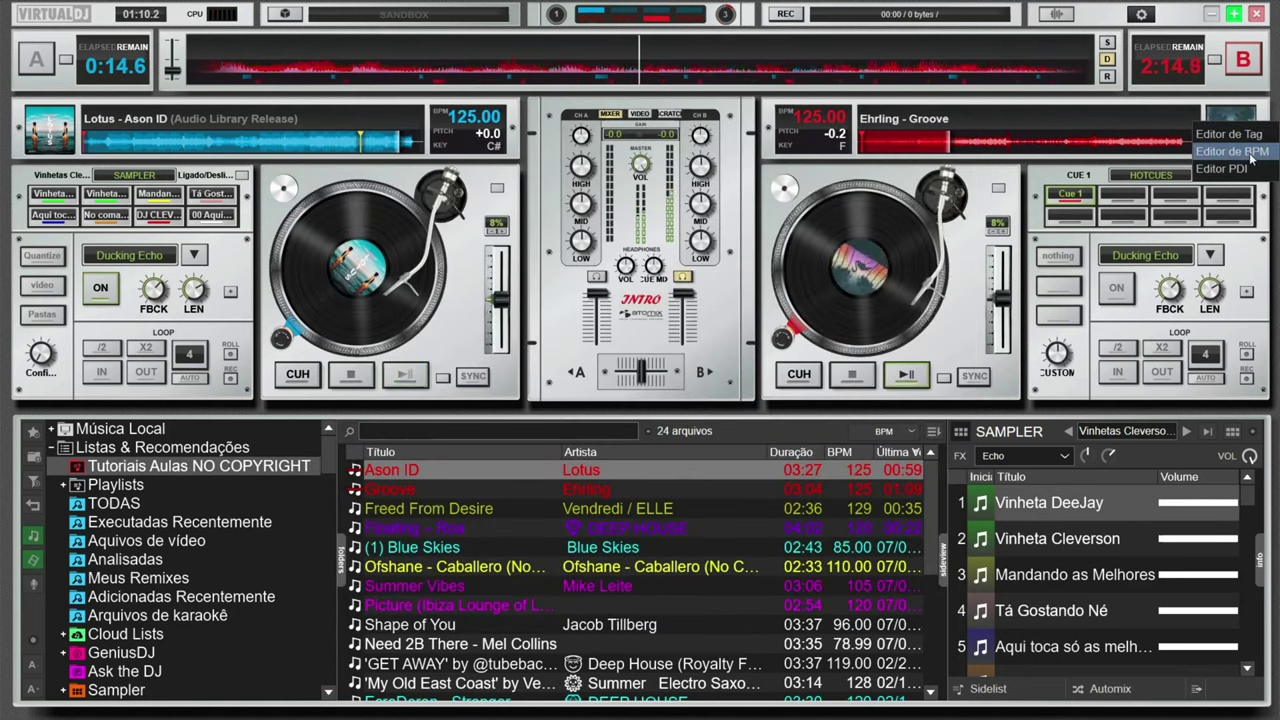
left_click(1238, 152)
left_click(953, 257)
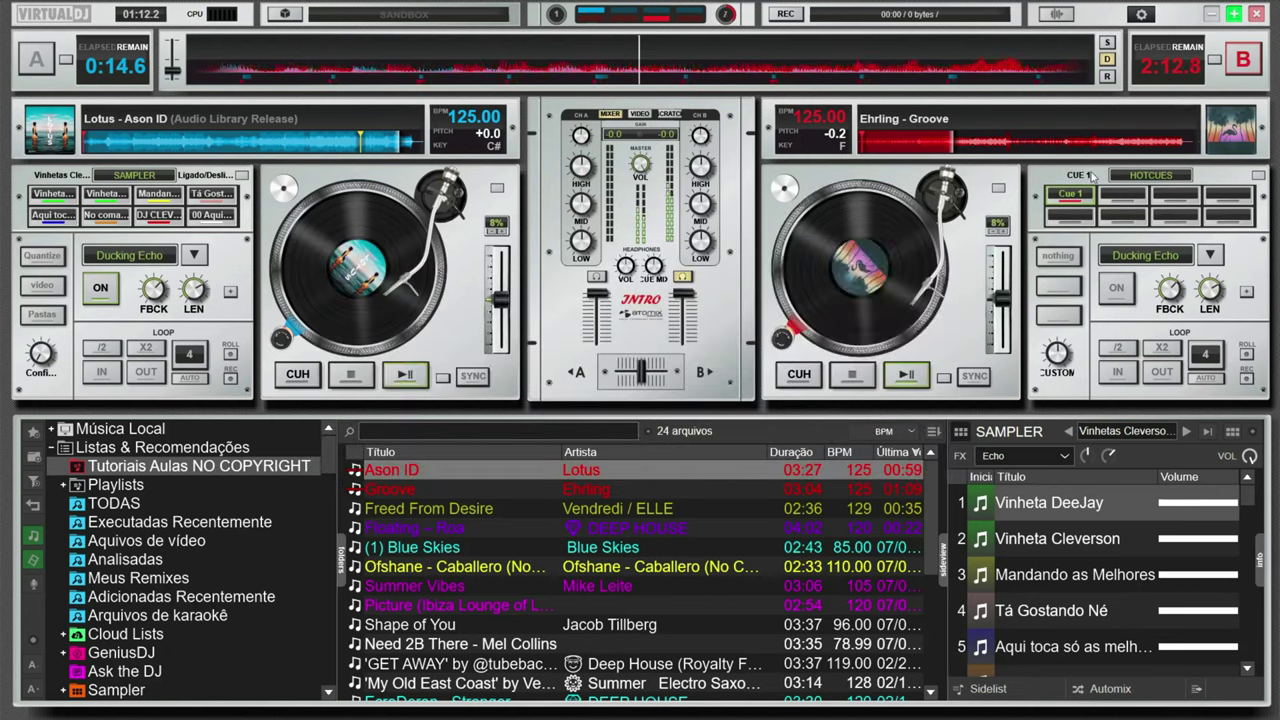
Open the PDI editor for the track on deck A and close it without changes
left_click(30, 140)
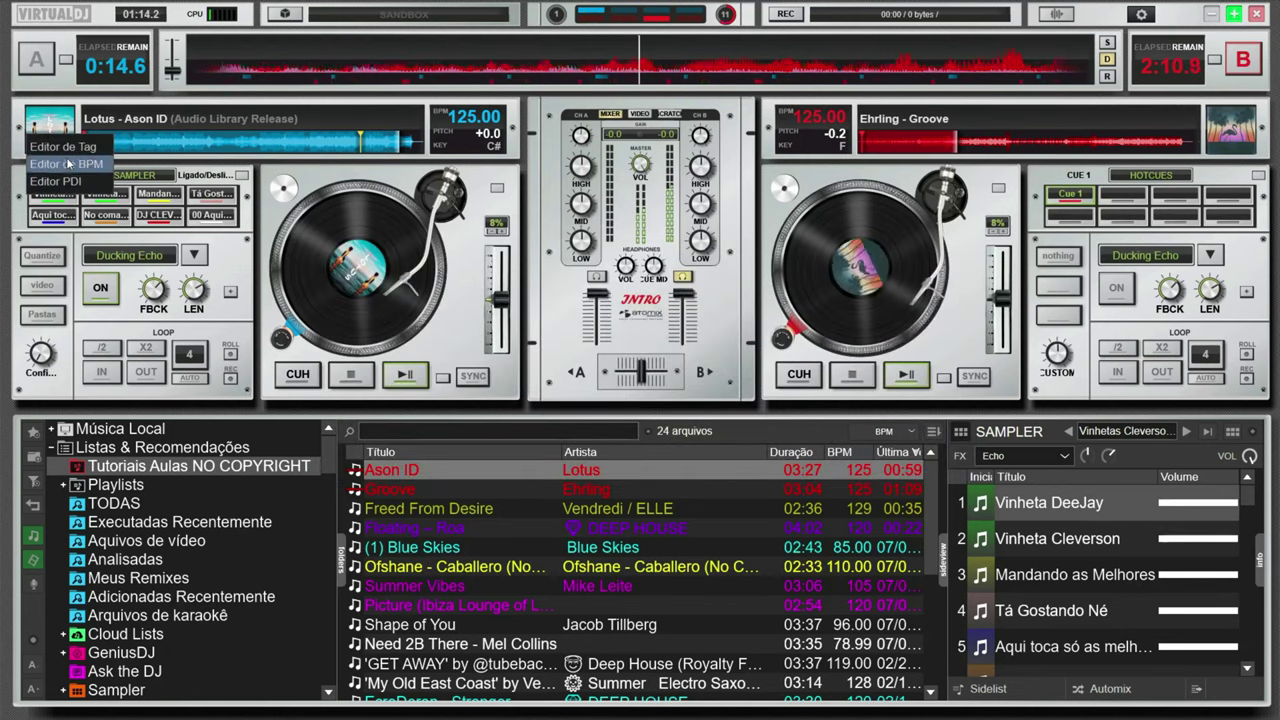
left_click(45, 177)
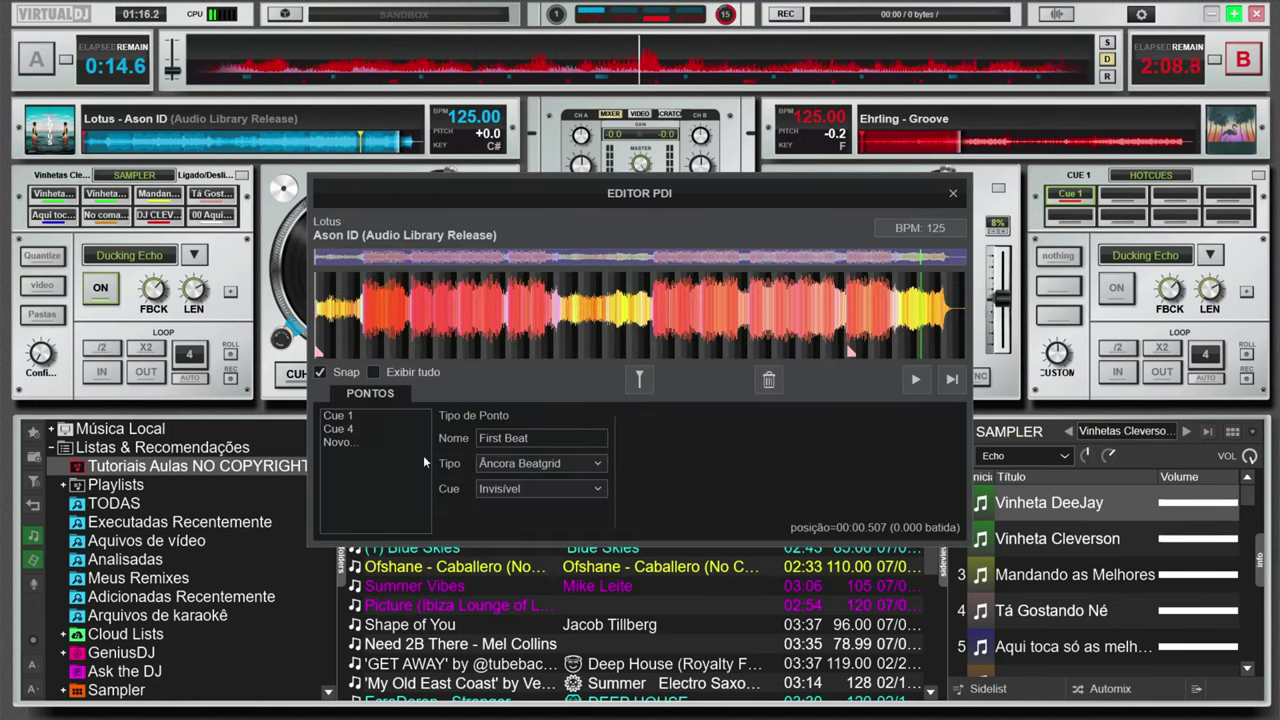
key("Escape")
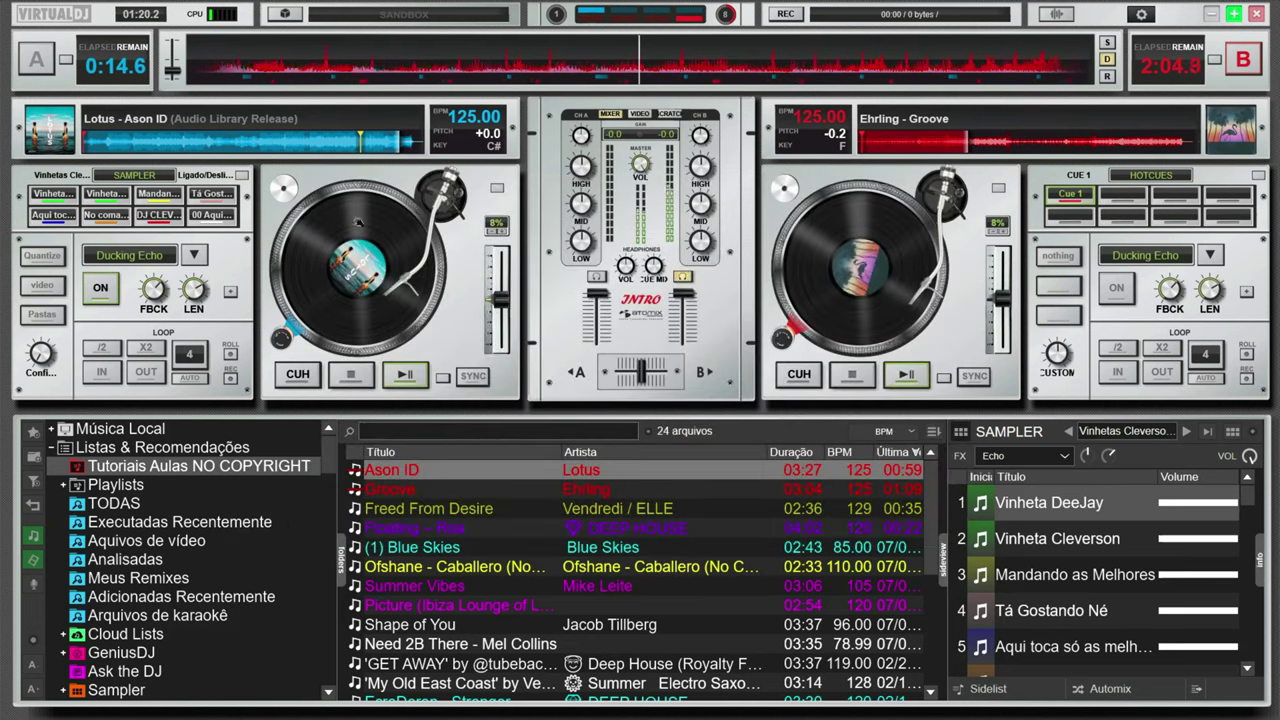
Switch deck B's pads to the sampler page and try the VH 2 ES sample pad
left_click(1134, 174)
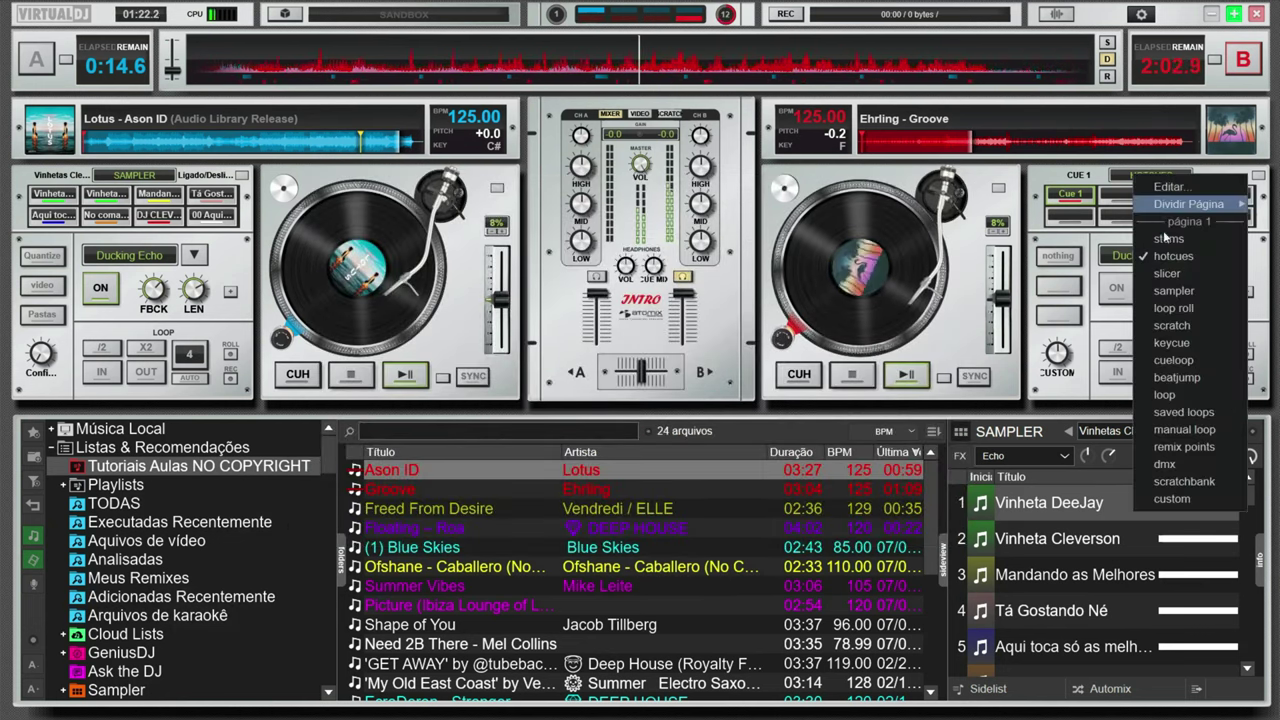
left_click(1173, 290)
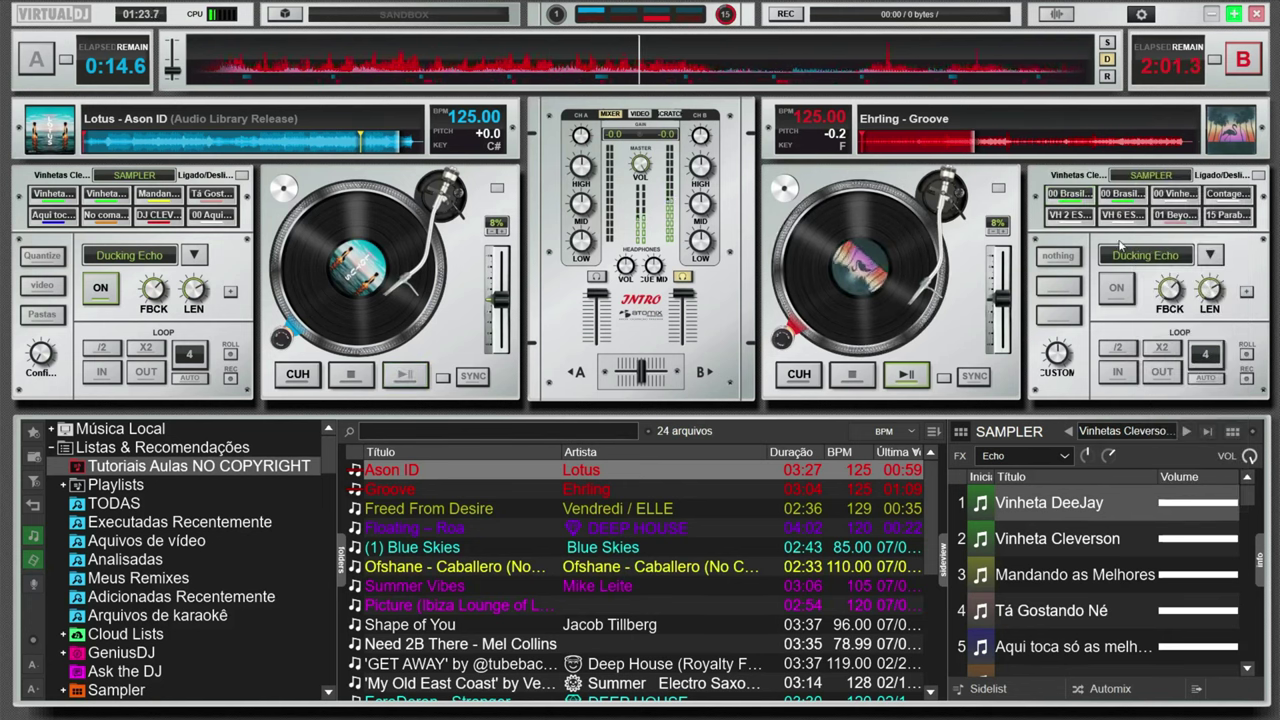
left_click(1067, 220)
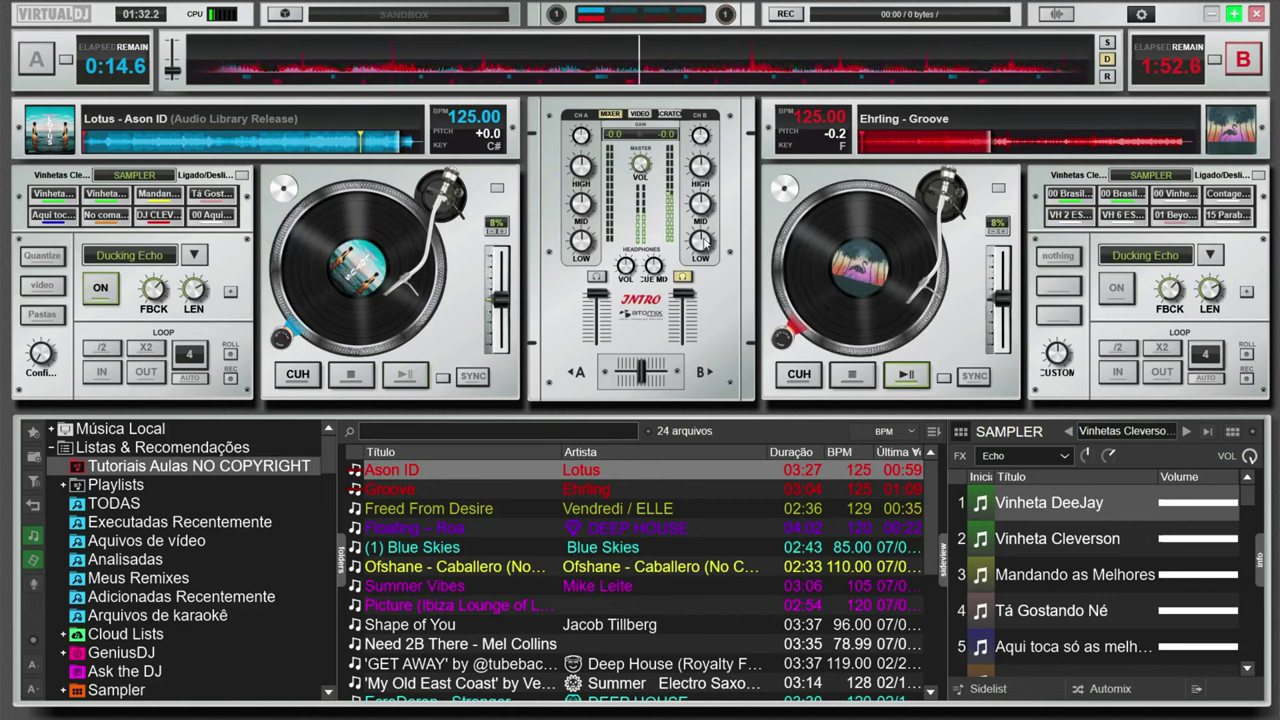
Show the mixer's video view and its scratch view, toggling deck A's custom video button on and off
left_click(640, 113)
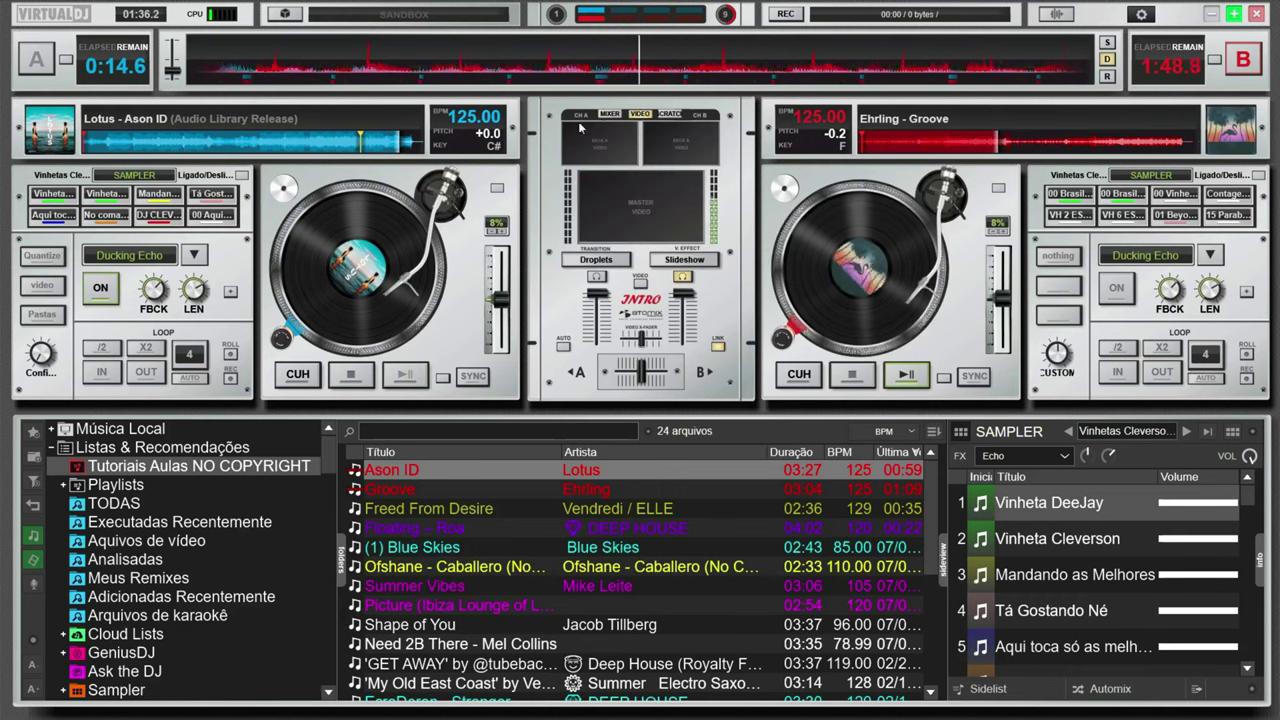
left_click(42, 285)
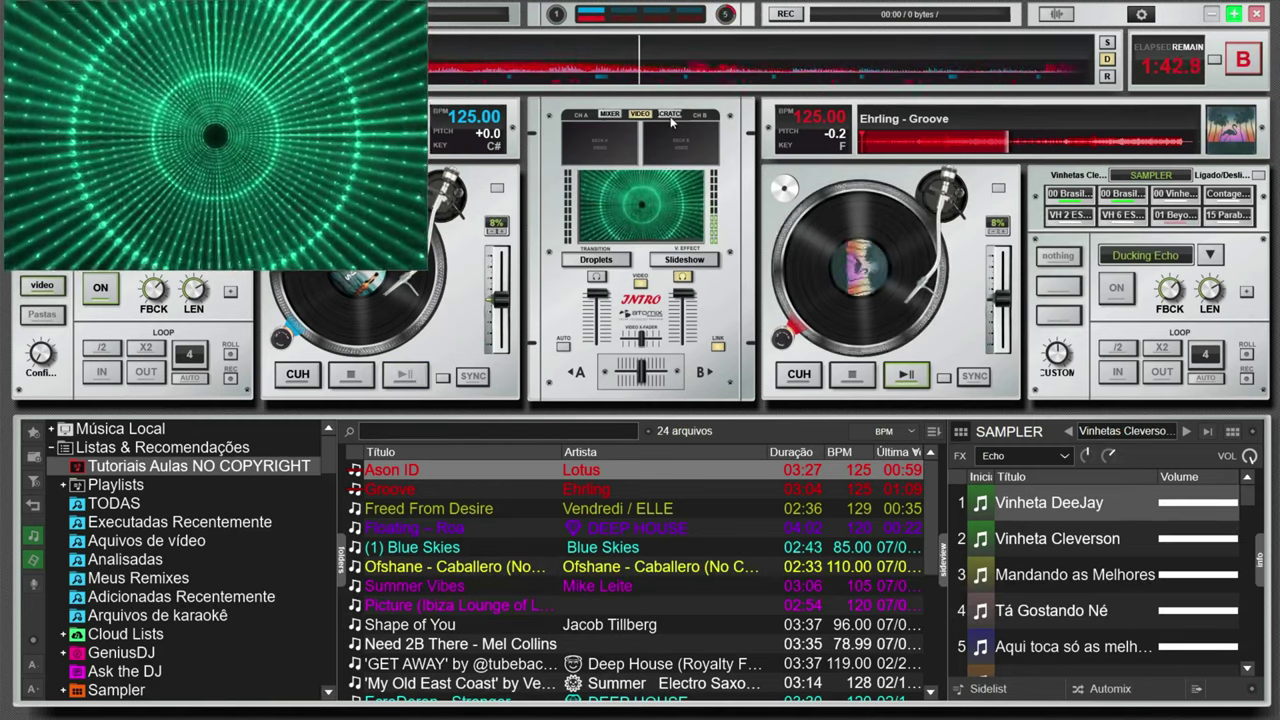
left_click(670, 115)
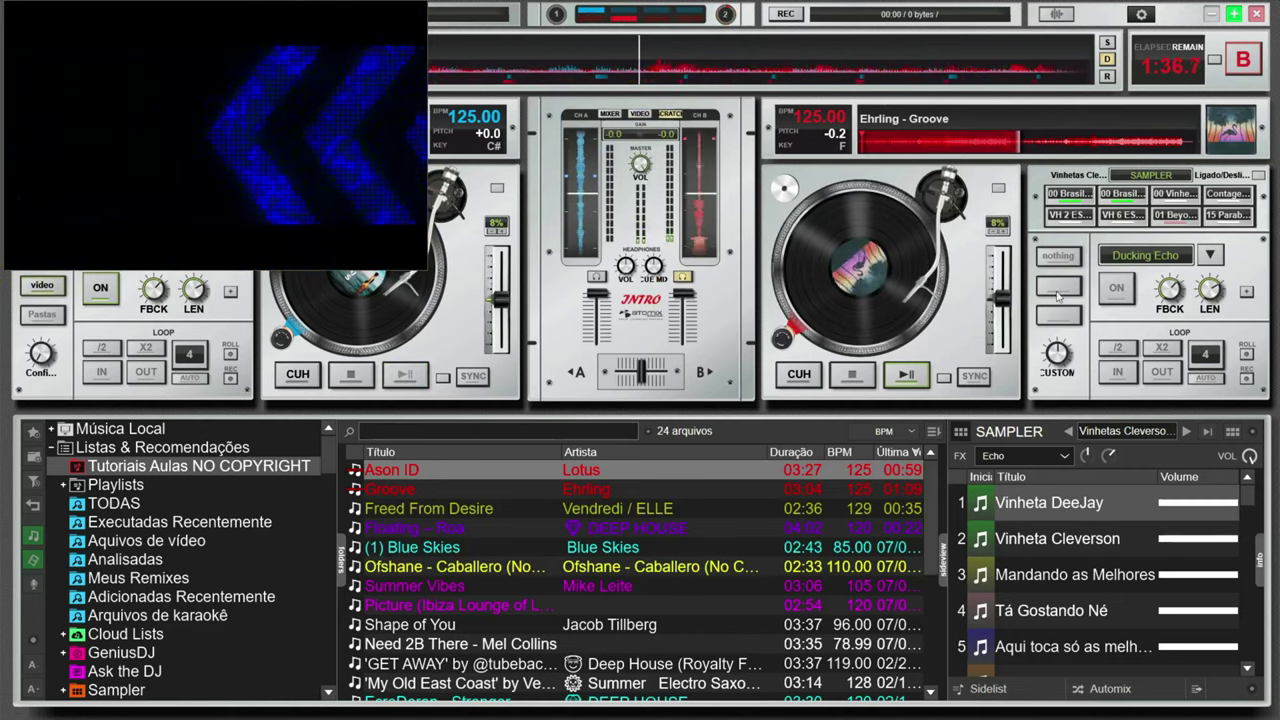
left_click(43, 286)
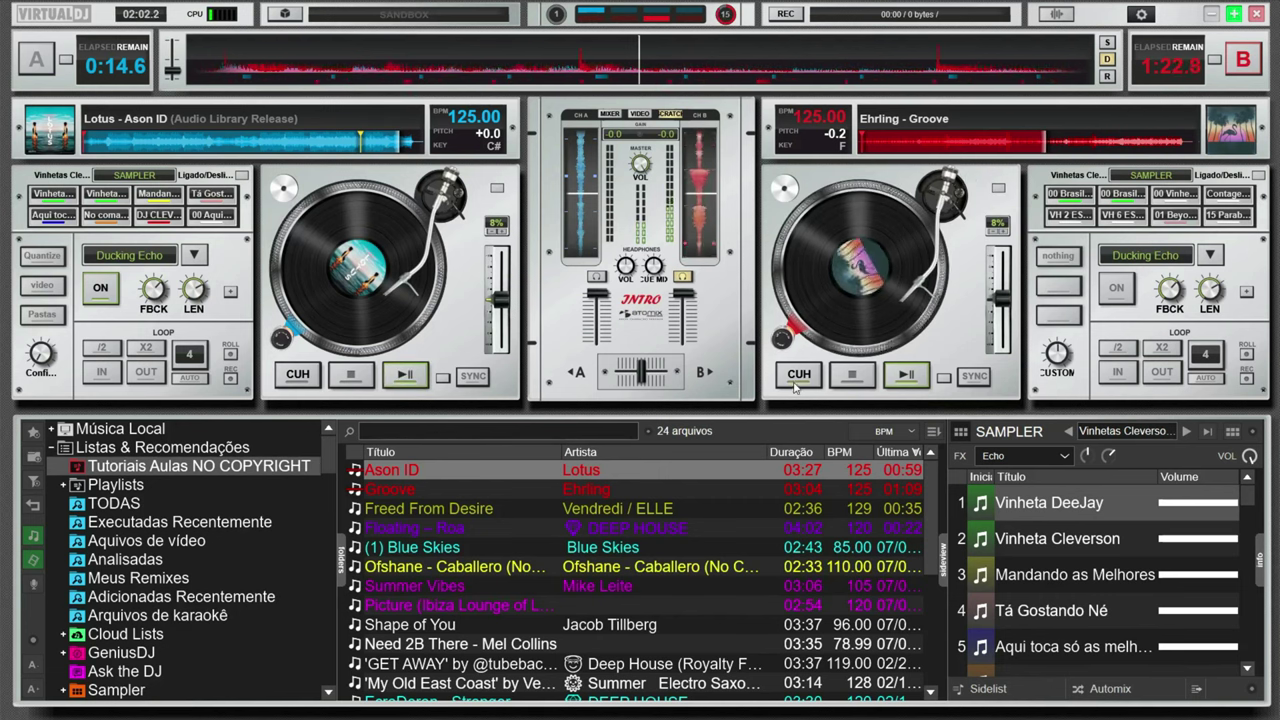
Enable the Sticker marker on the turntable platters from deck B's platter options
left_click(1000, 190)
left_click(1013, 238)
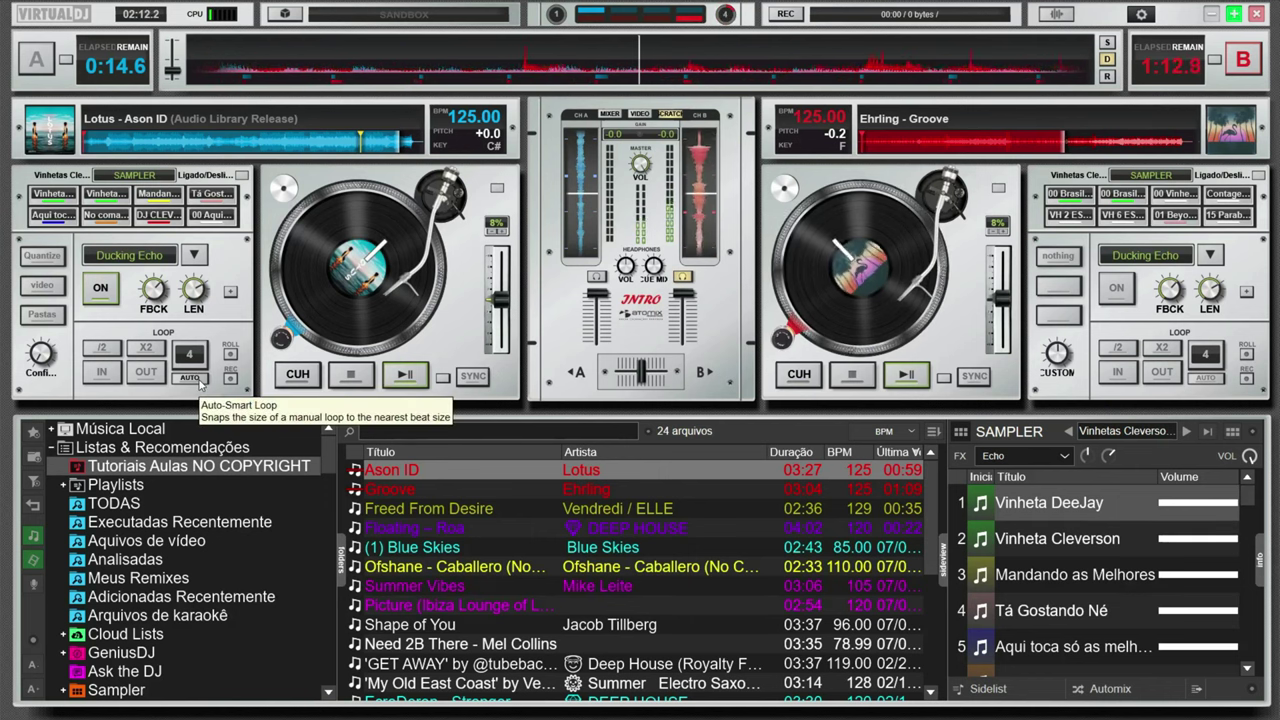
Start and release a 4-beat loop on deck B
left_click(1210, 358)
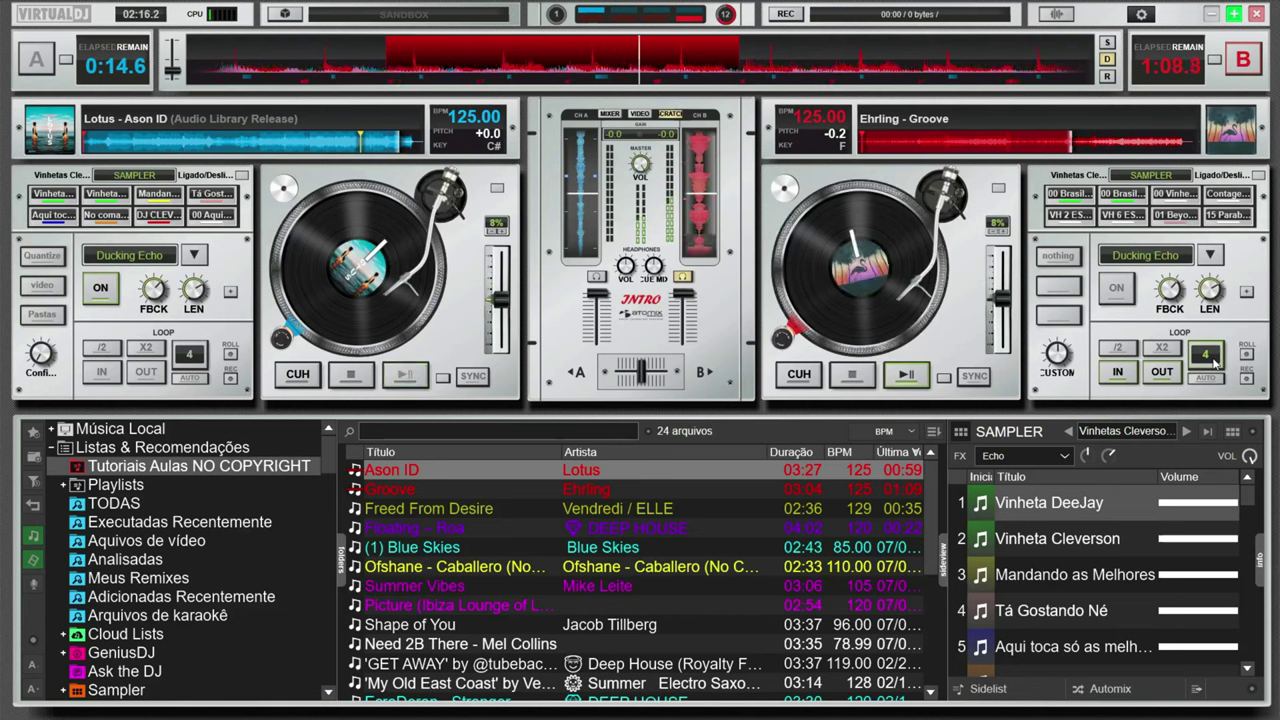
left_click(1210, 360)
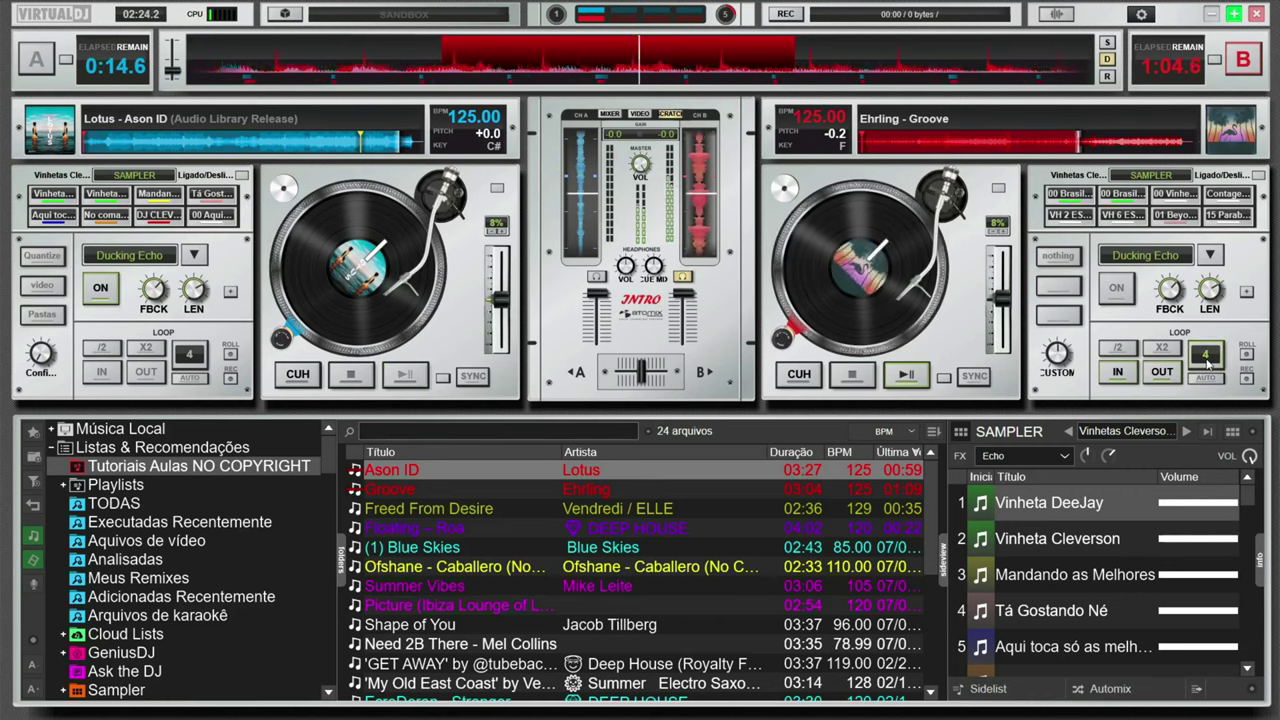
left_click(1206, 358)
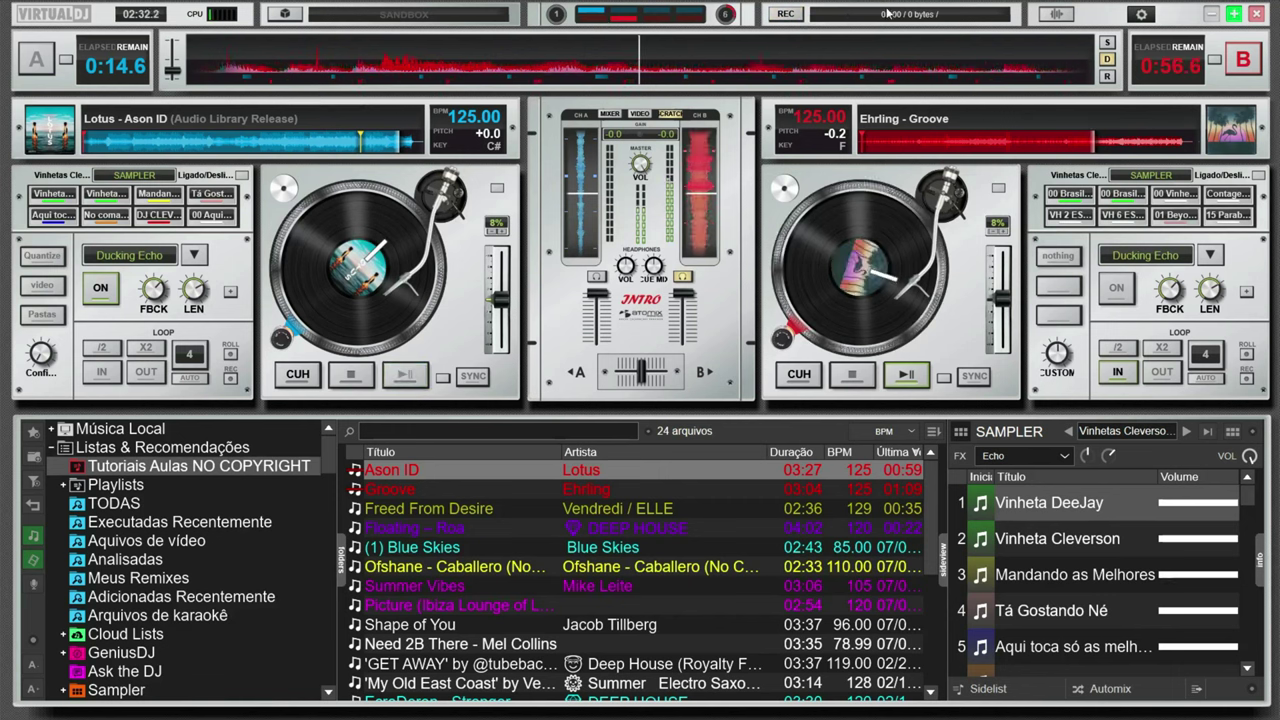
Set the main waveform to Mirrored wave and switch it to Horizontal scratch wave
left_click(1058, 15)
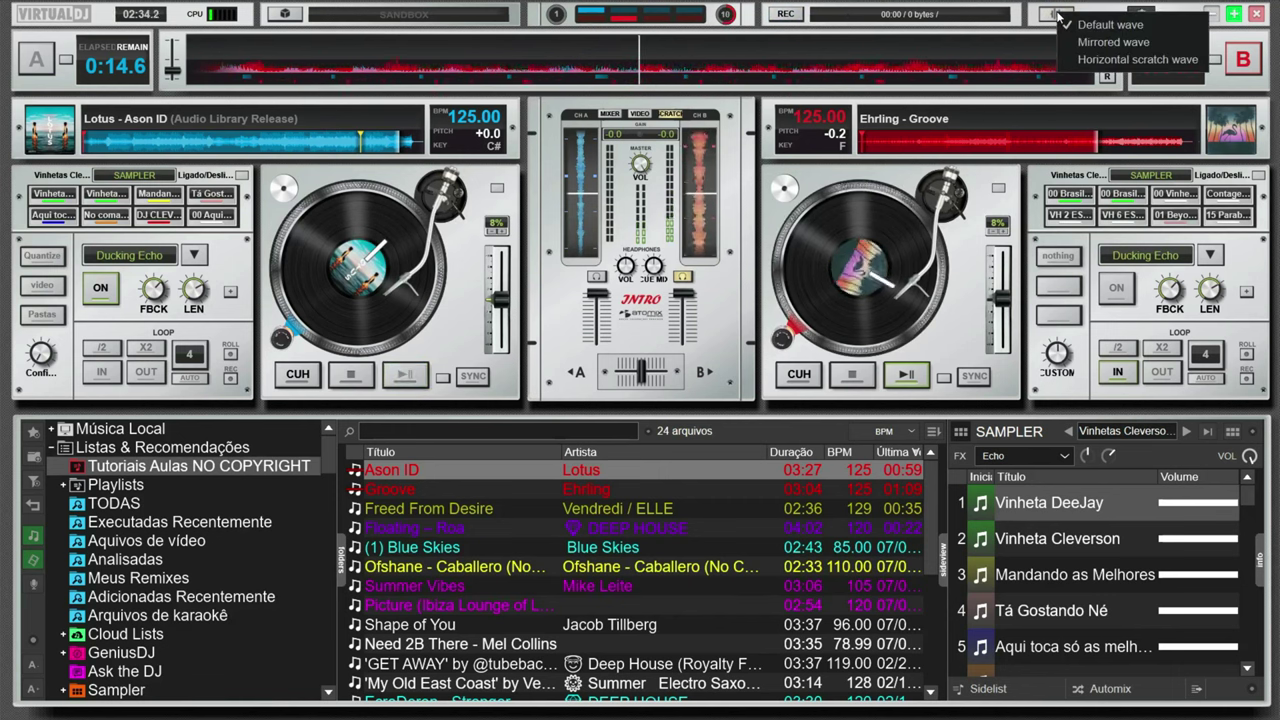
left_click(1085, 44)
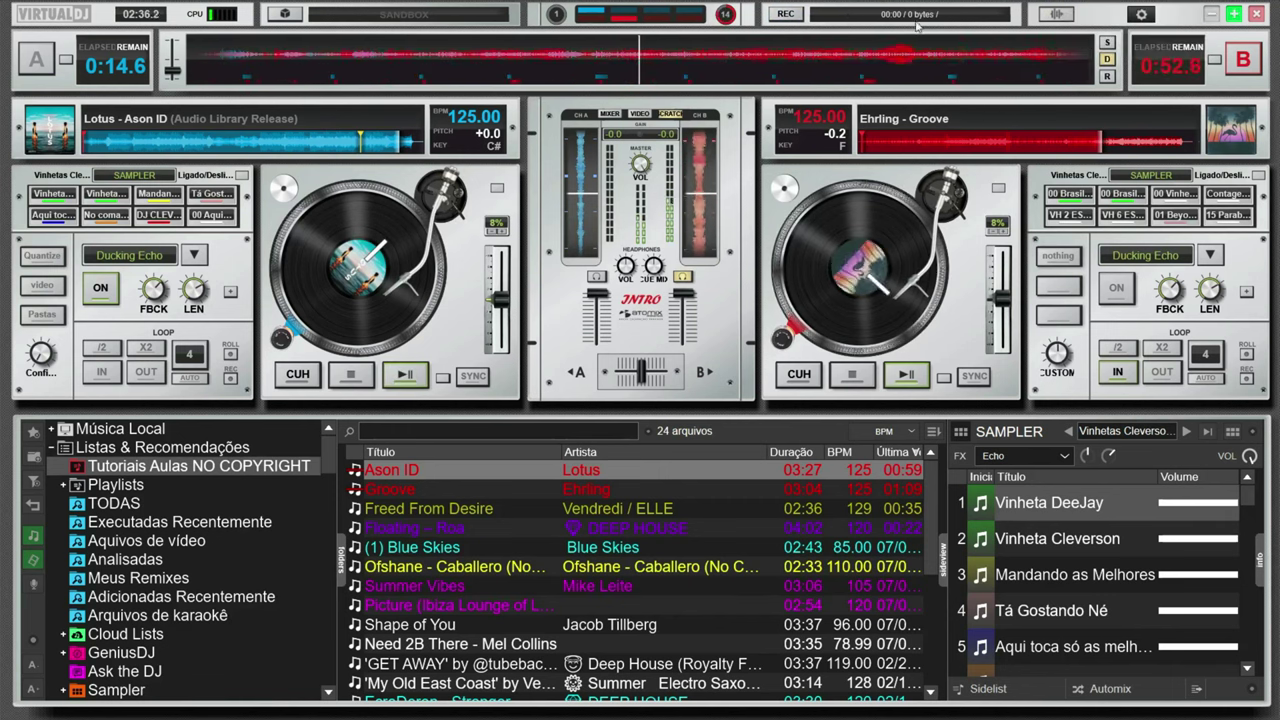
left_click(1058, 18)
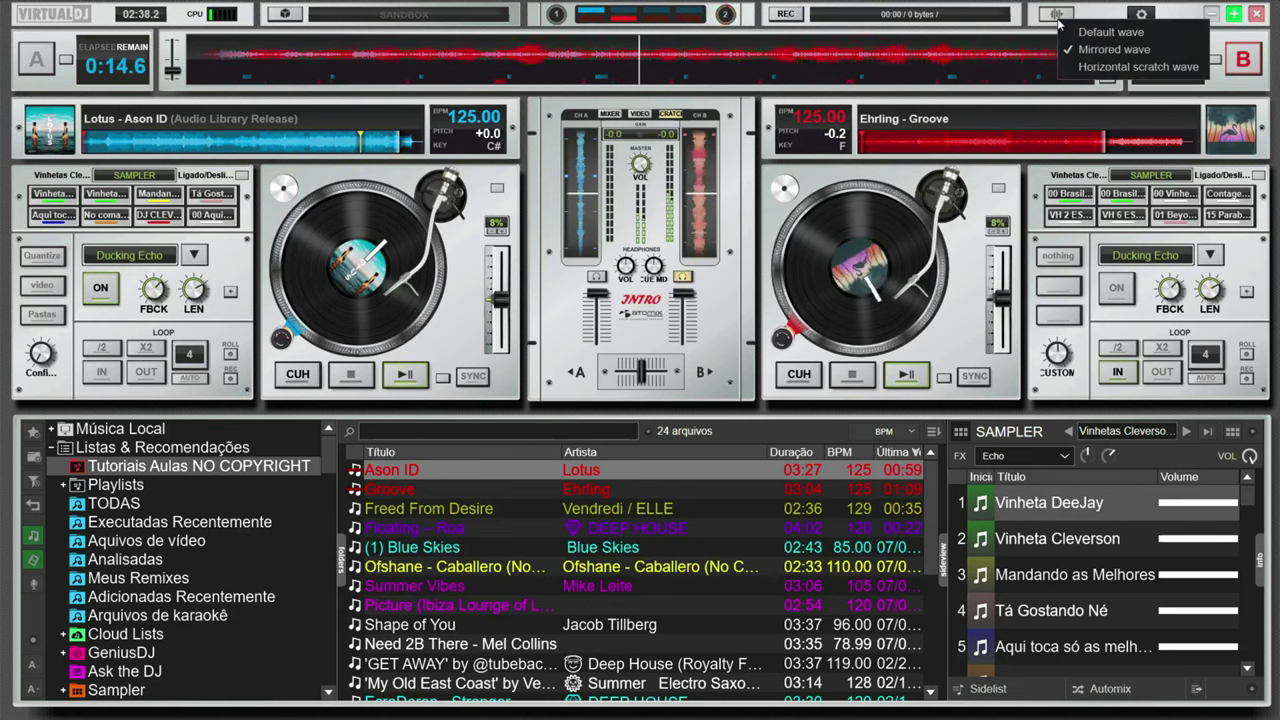
left_click(1105, 70)
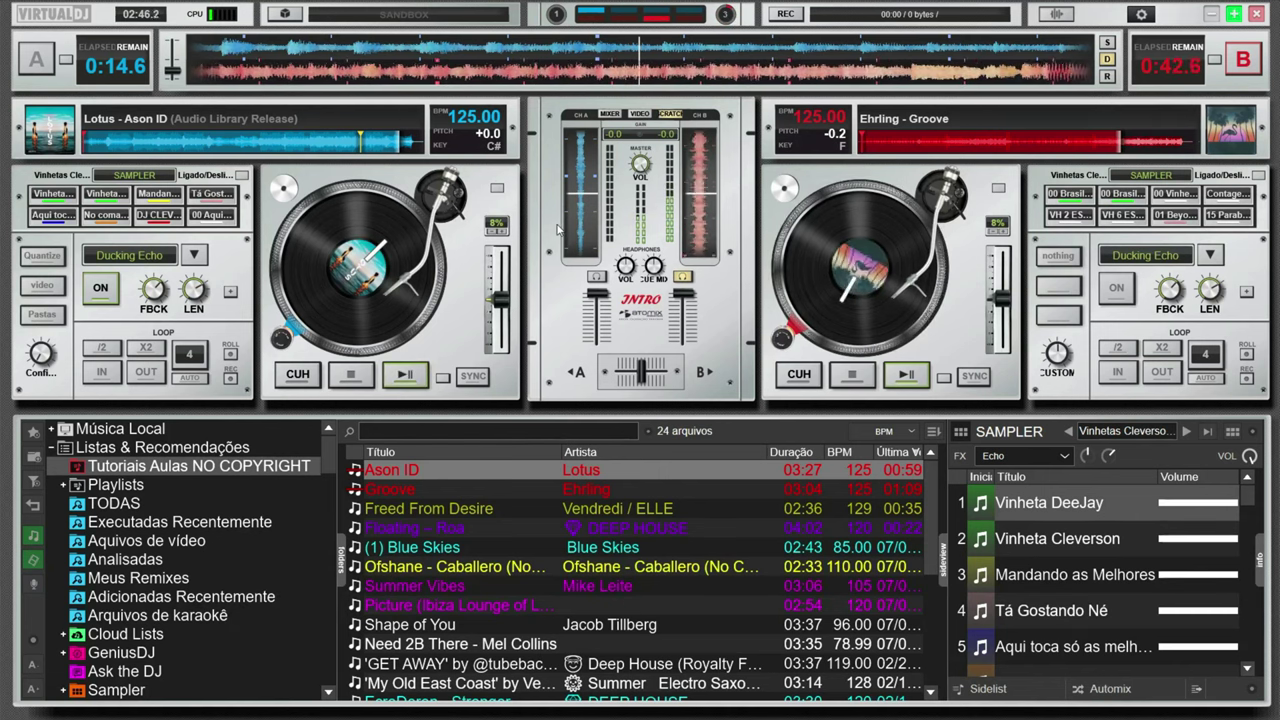
Load the track Freed From Desire onto deck A and open that deck's platter options containing the Sticker setting
left_click_drag(489, 512, 366, 292)
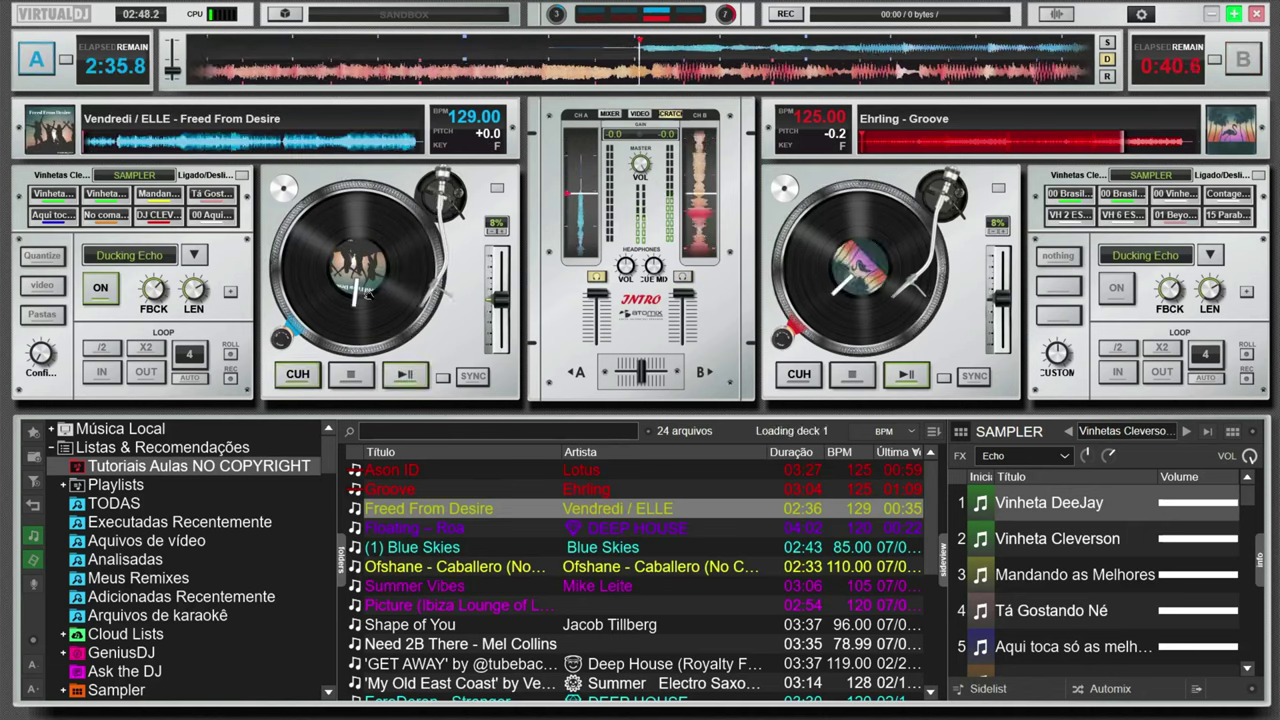
left_click(498, 188)
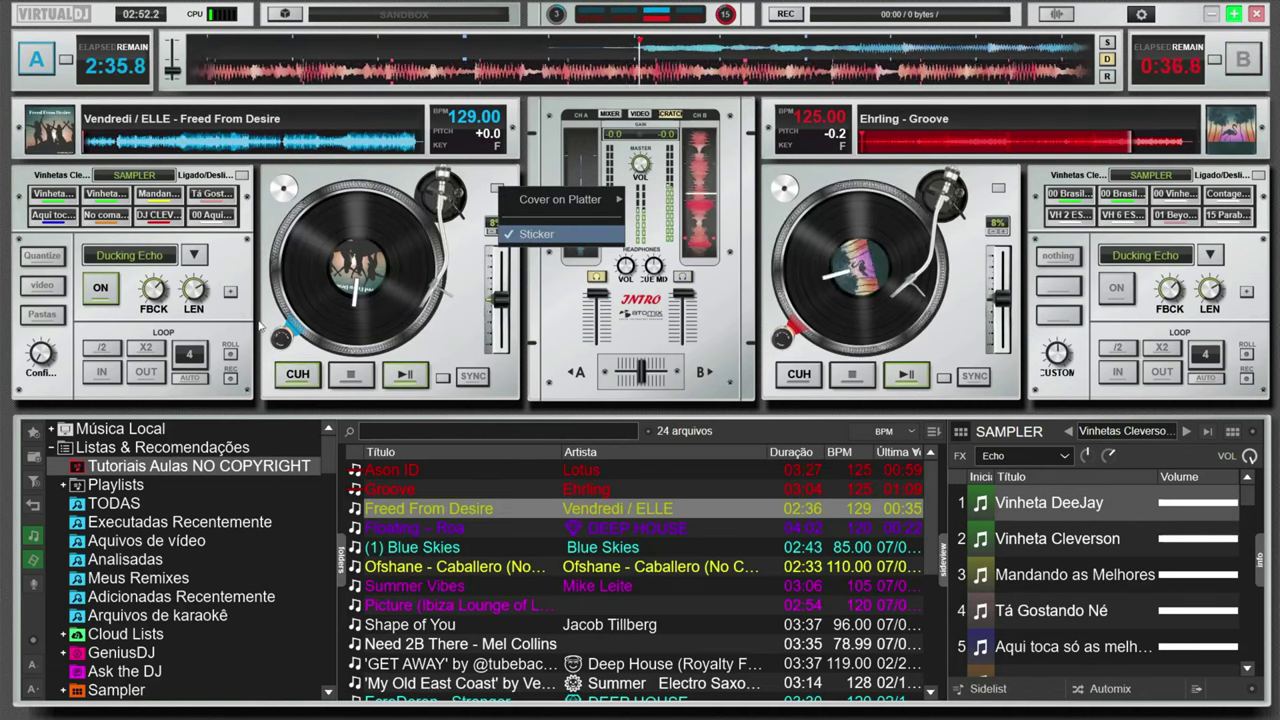
Play the opening of Freed From Desire repeatedly from its cue point on deck A
left_click(296, 376)
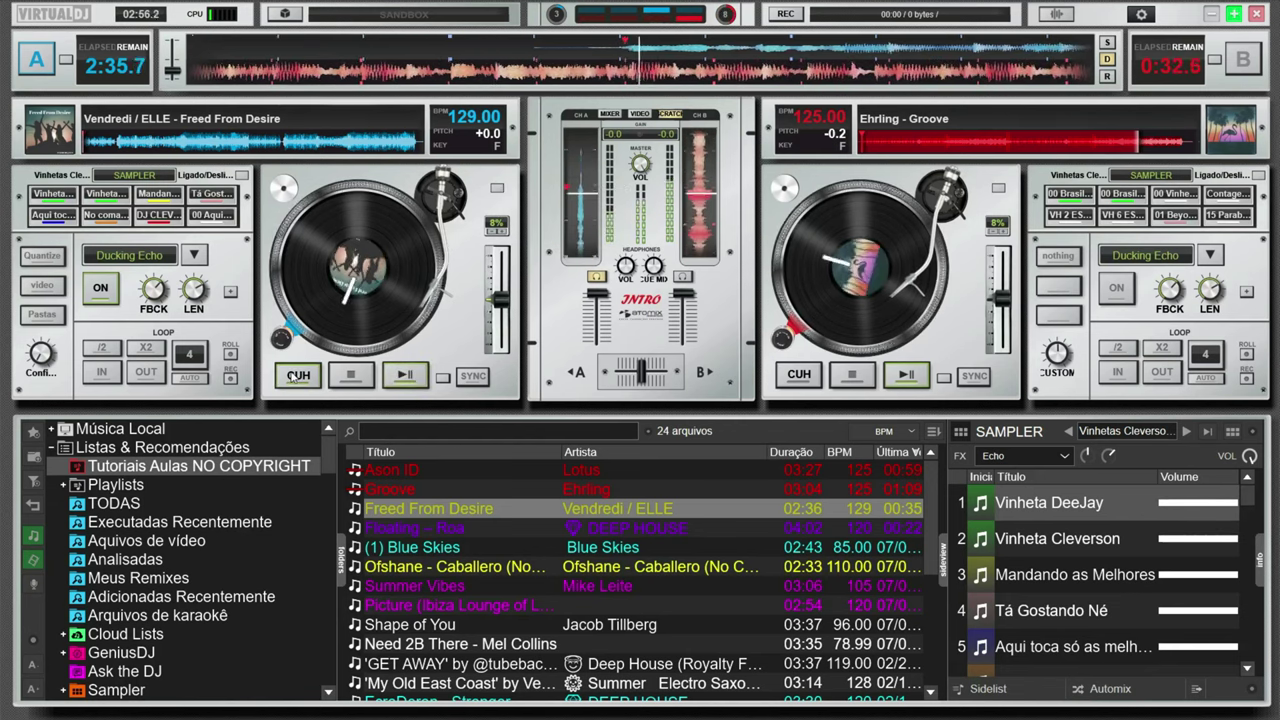
left_click(296, 375)
left_click(296, 375)
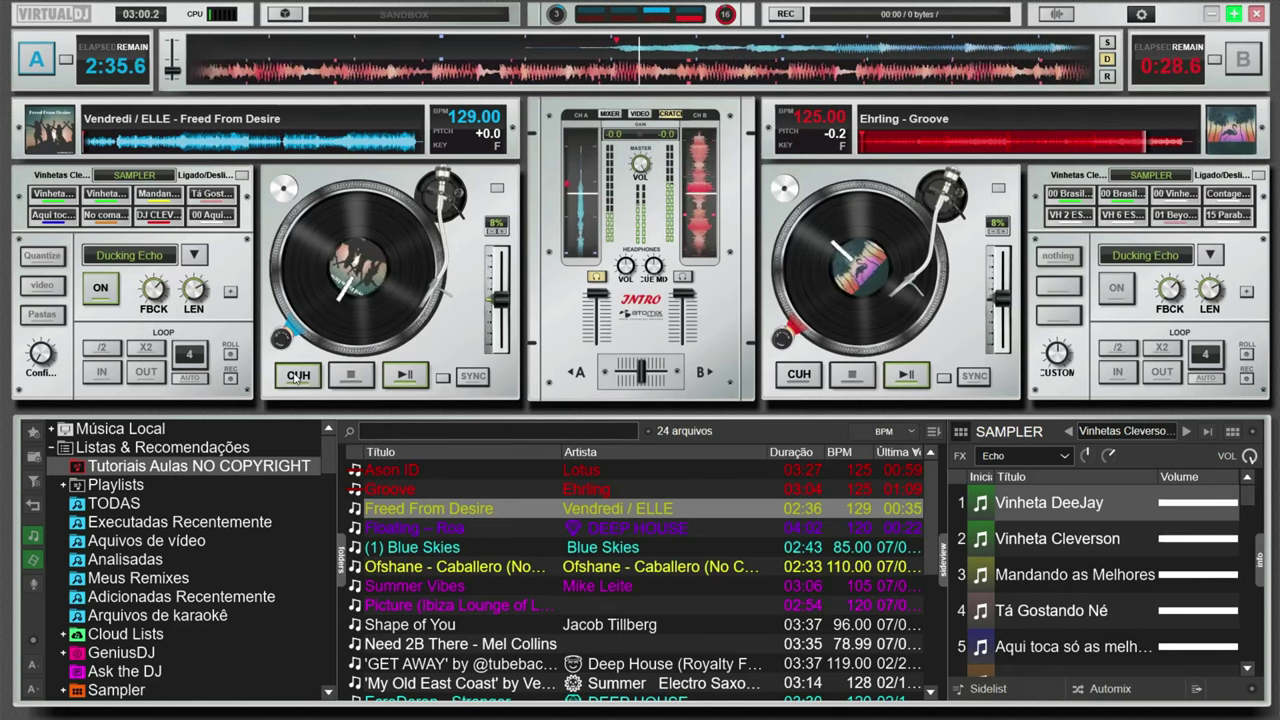
left_click(296, 375)
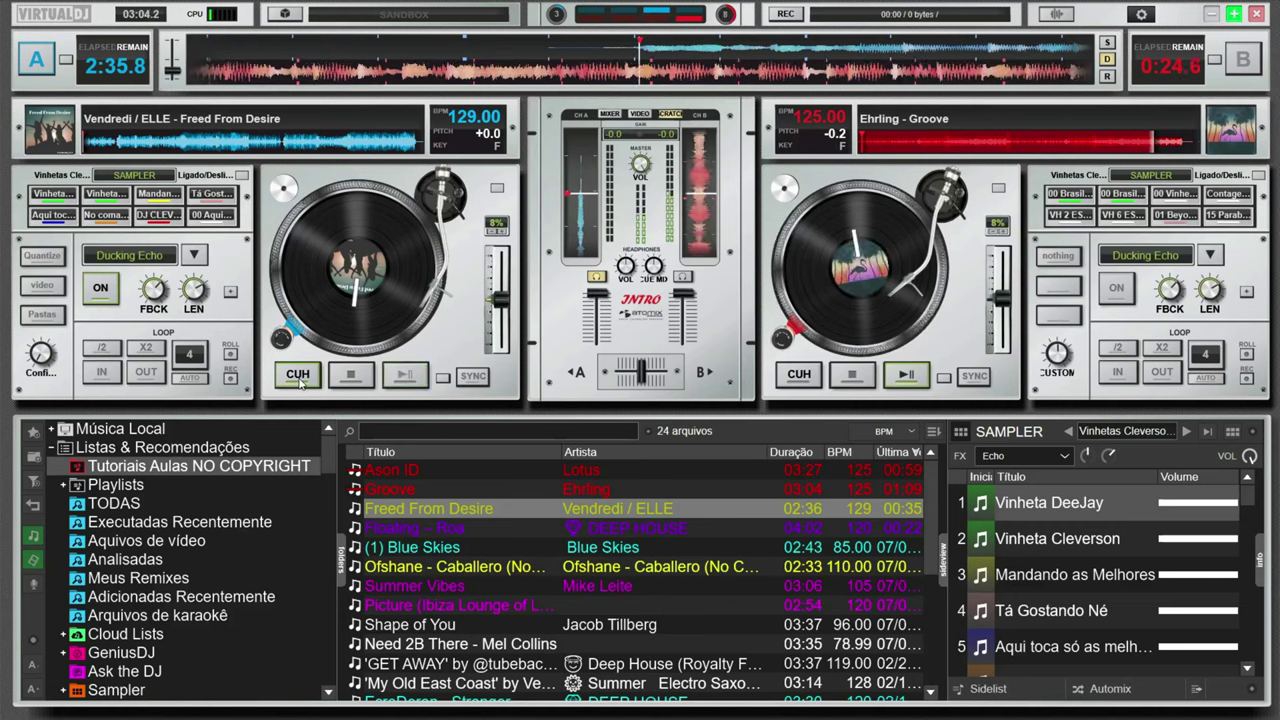
Turn on deck B's Ducking Echo effect and scratch the loaded track by hand on deck A's platter
left_click(101, 289)
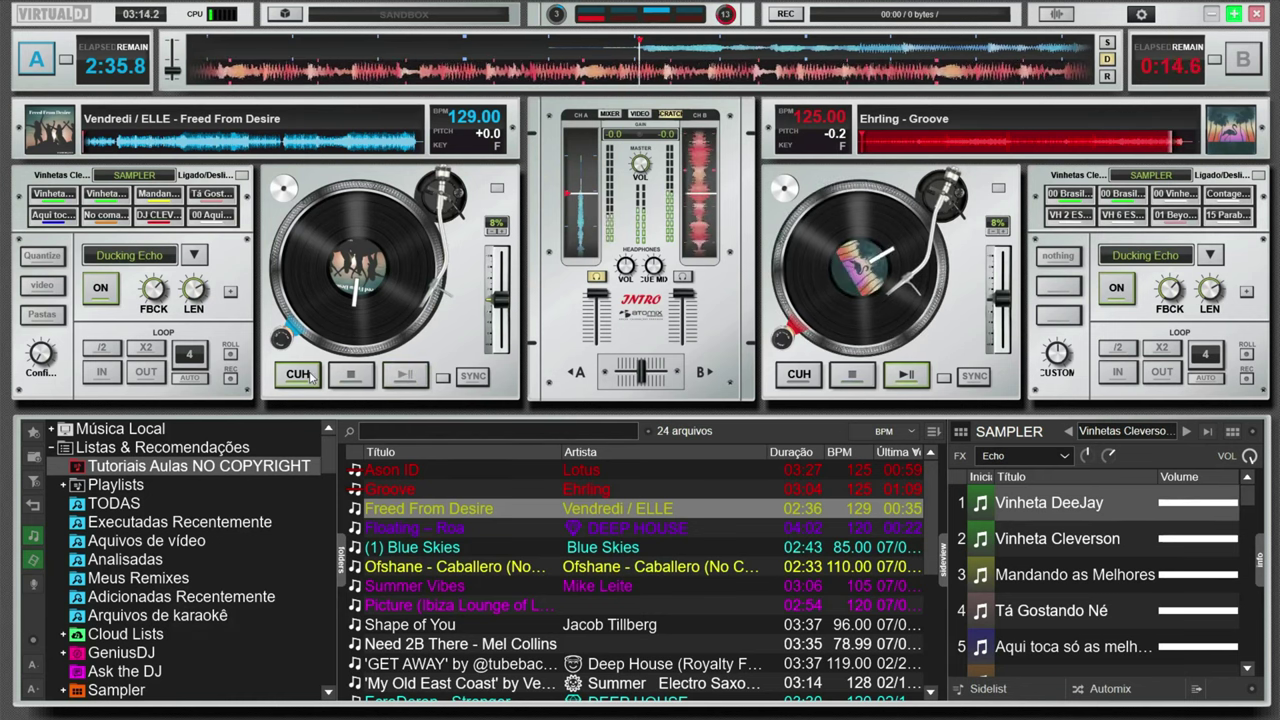
left_click_drag(322, 328, 337, 242)
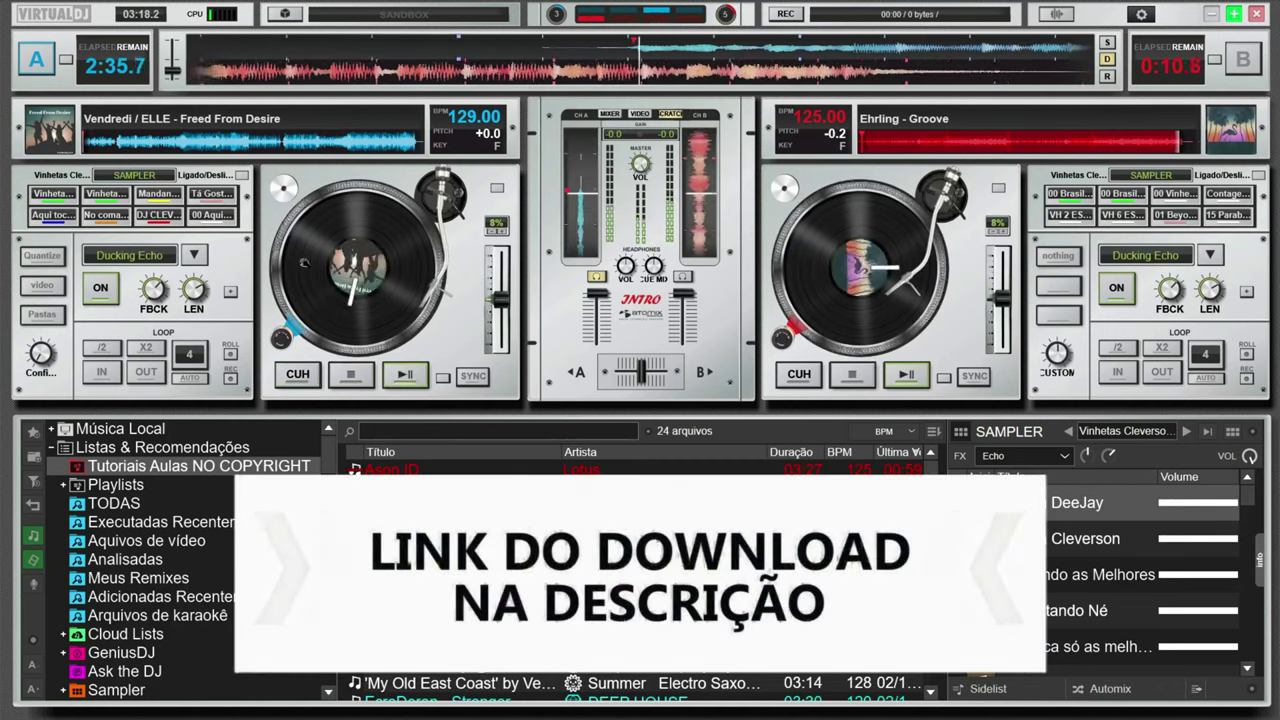
key("space")
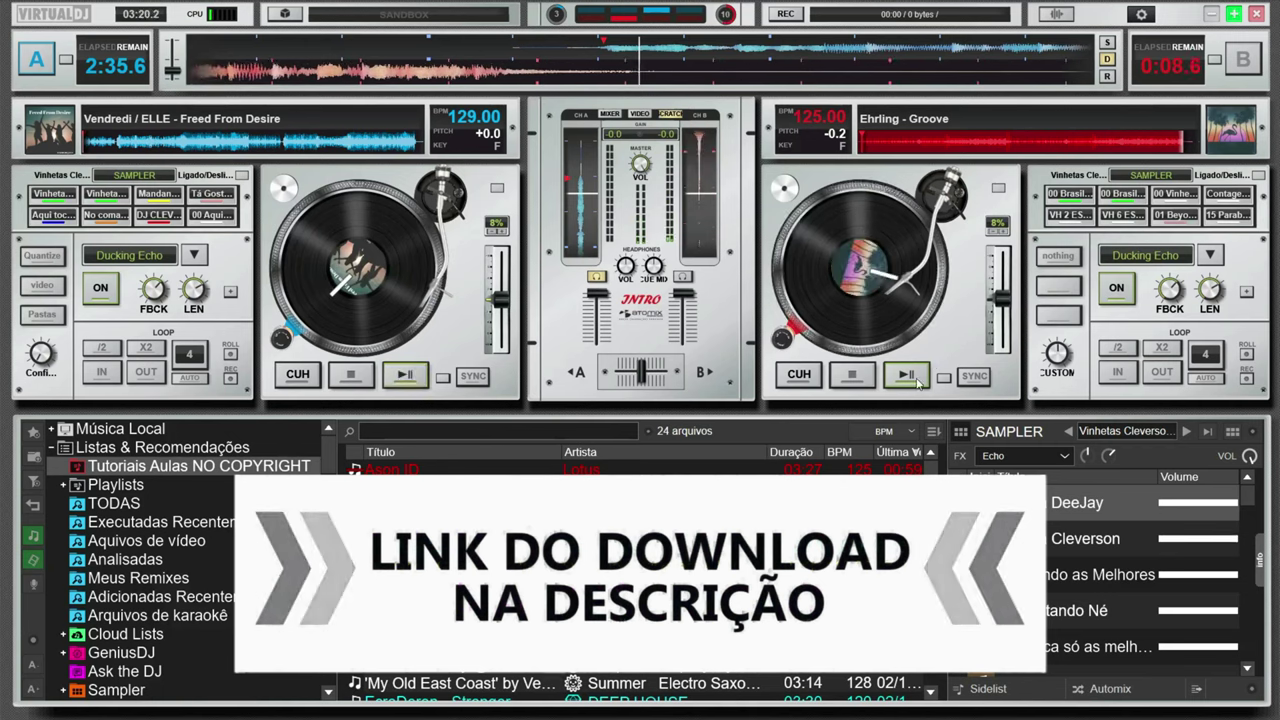